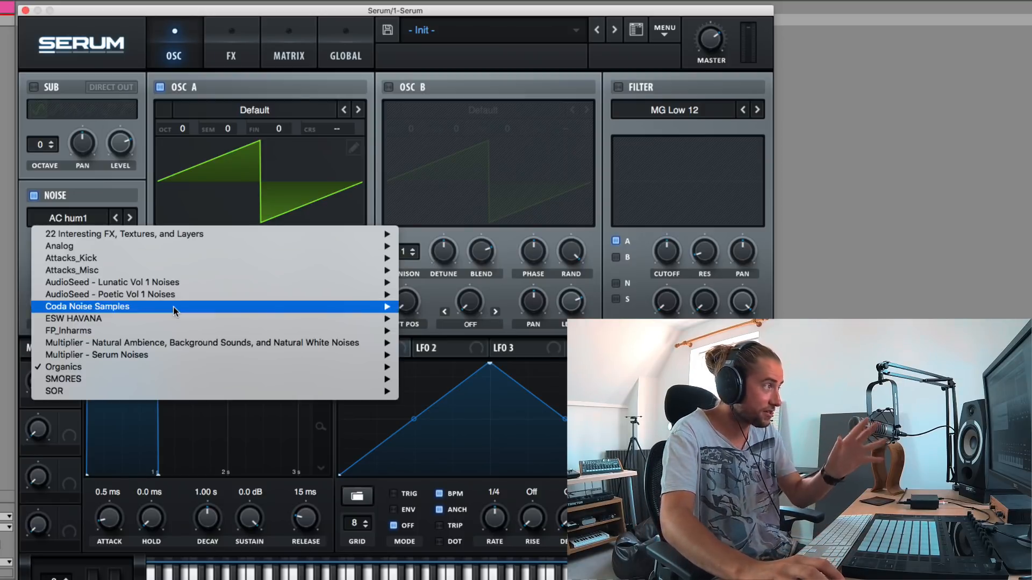
Step: Close the noise sample list and raise the noise oscillator's level to maximum
left_click(131, 152)
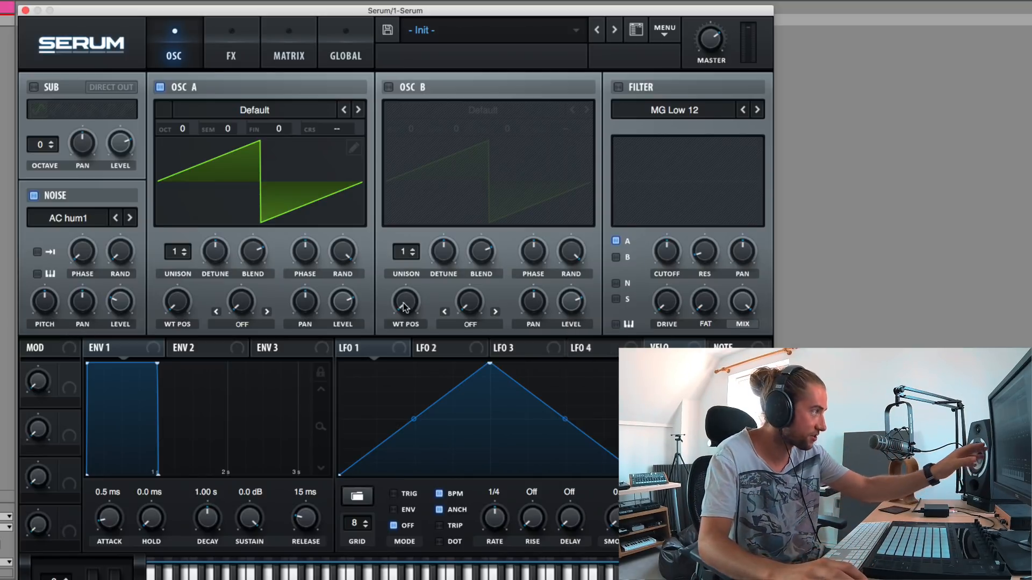
mouse_move(123, 296)
left_click_drag(123, 296, 113, 301)
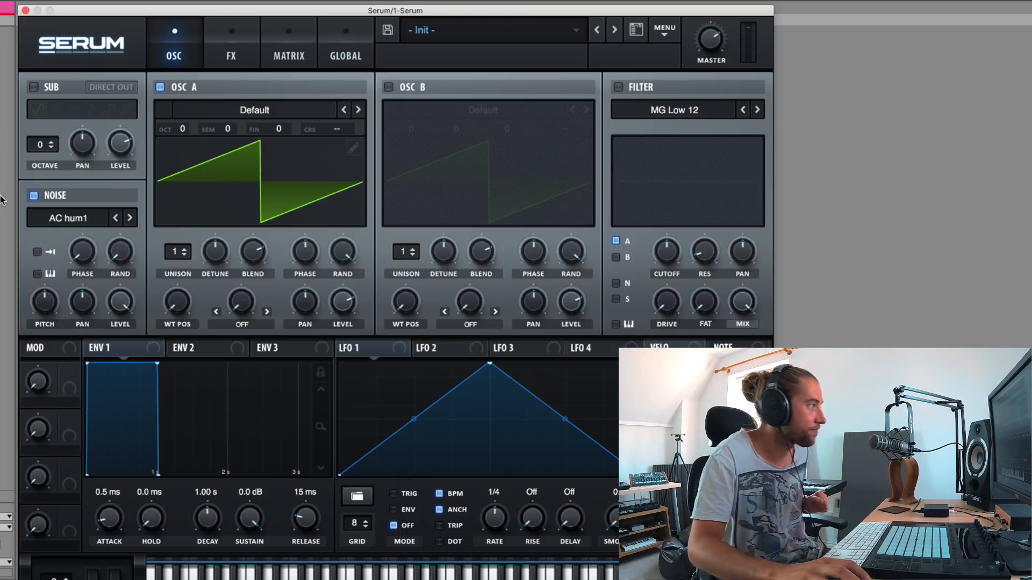
Step: Browse the noise samples in the Multiplier - Serum Noises category, from the alien sounds through to the squishies
left_click(86, 219)
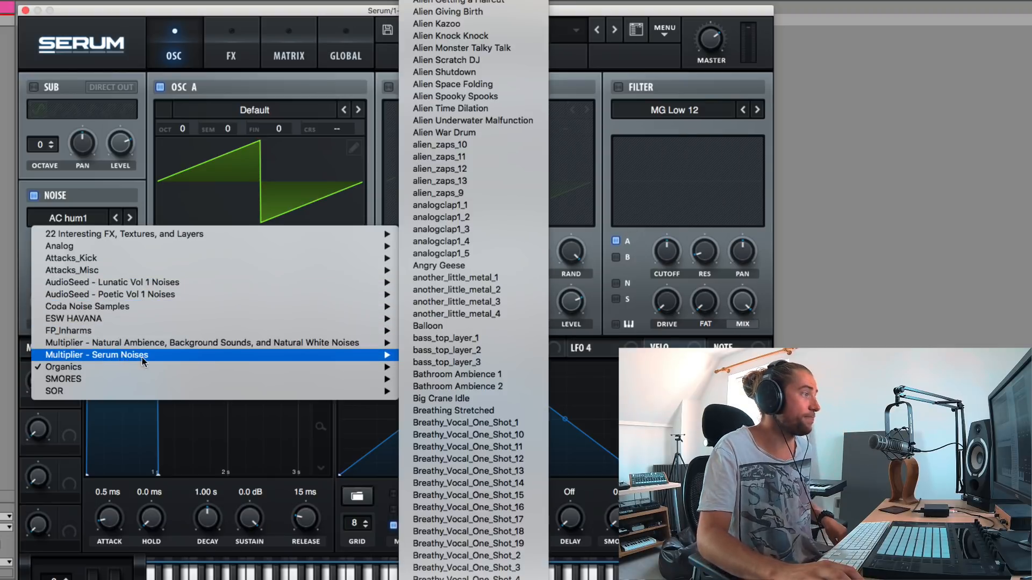
mouse_move(250, 366)
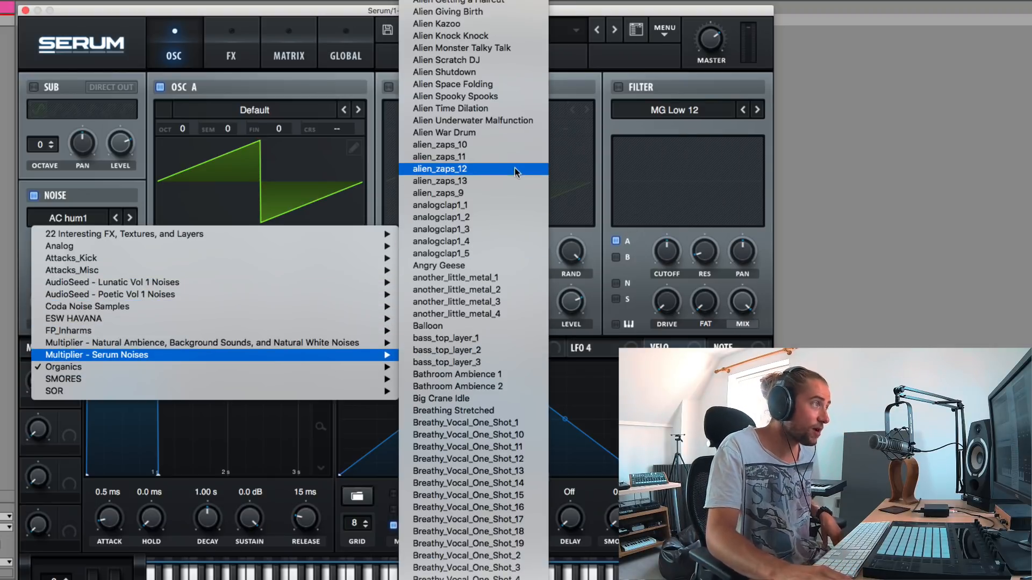
scroll(511, 199, "down", 5)
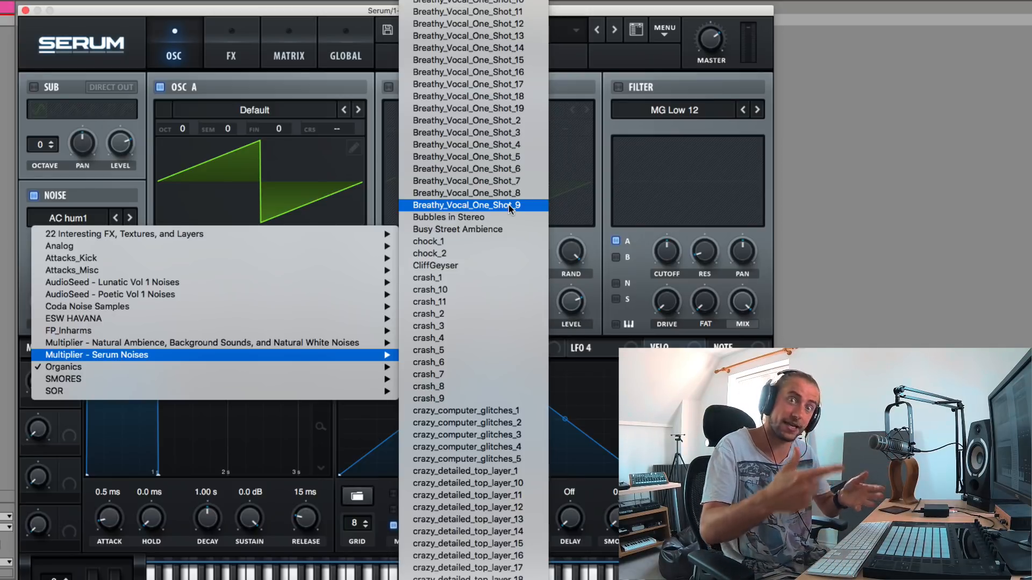
scroll(483, 266, "up", 5)
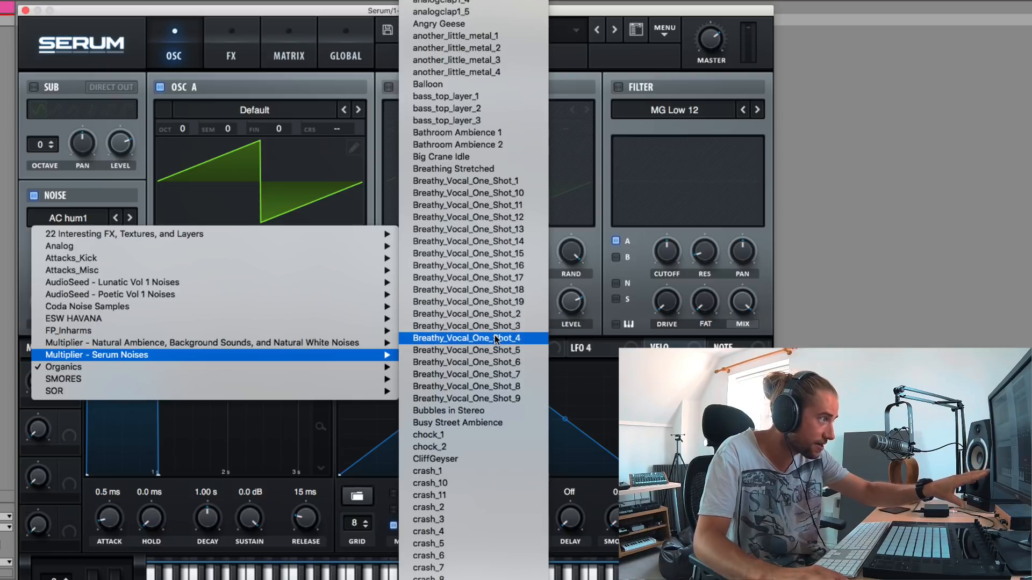
scroll(495, 425, "down", 10)
scroll(493, 425, "down", 12)
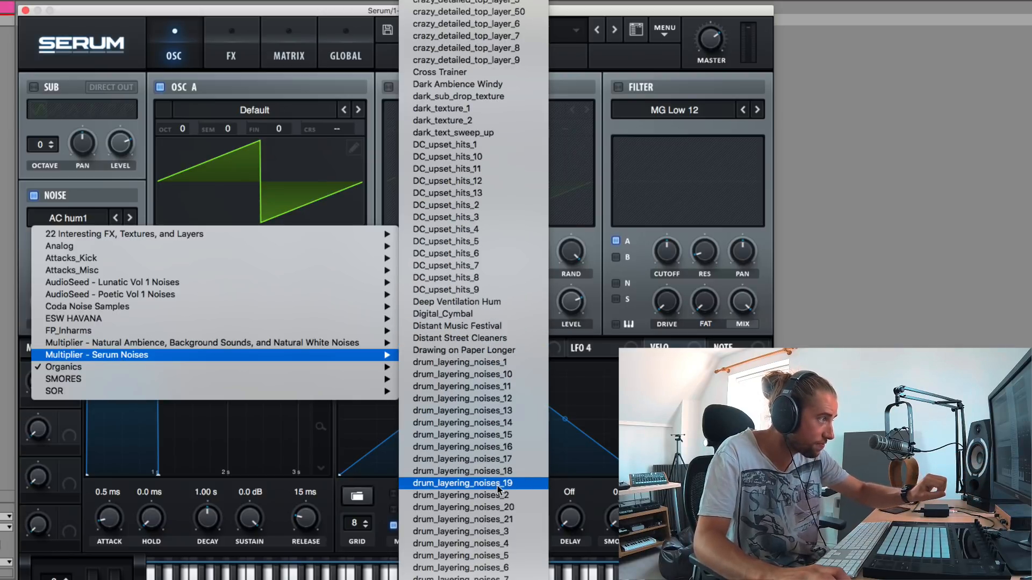
scroll(500, 473, "down", 20)
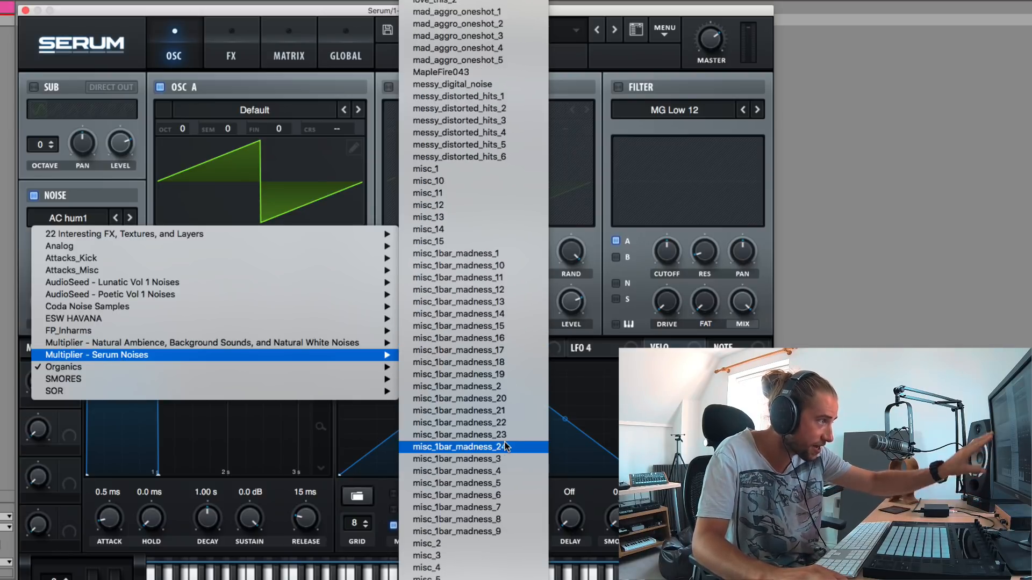
scroll(506, 457, "down", 18)
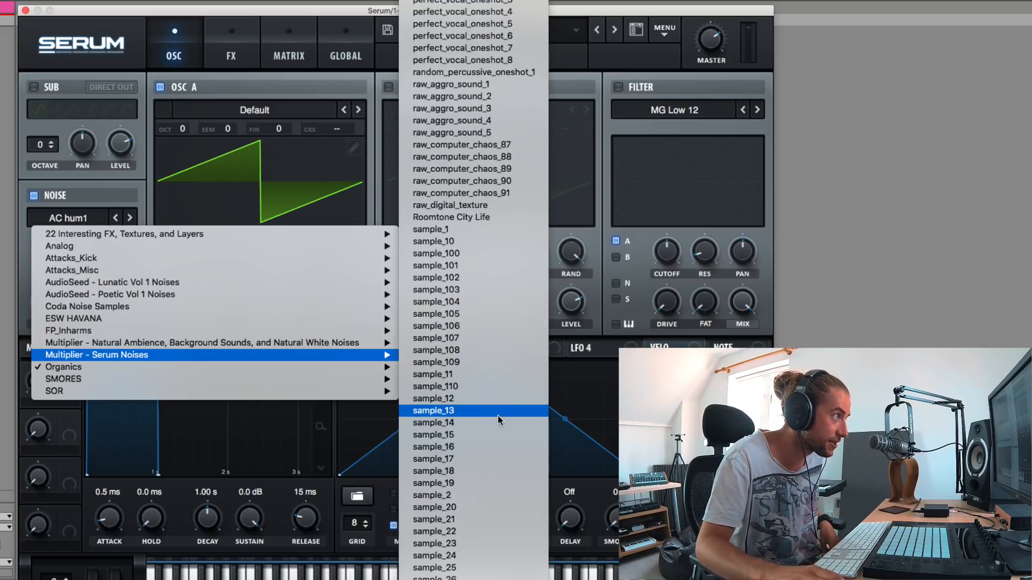
scroll(499, 422, "down", 15)
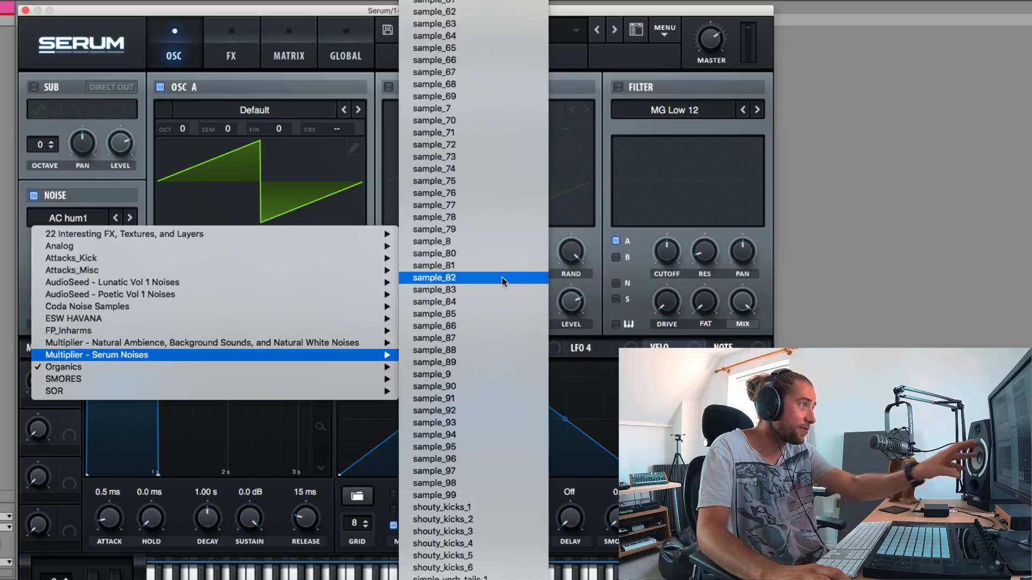
scroll(505, 430, "down", 20)
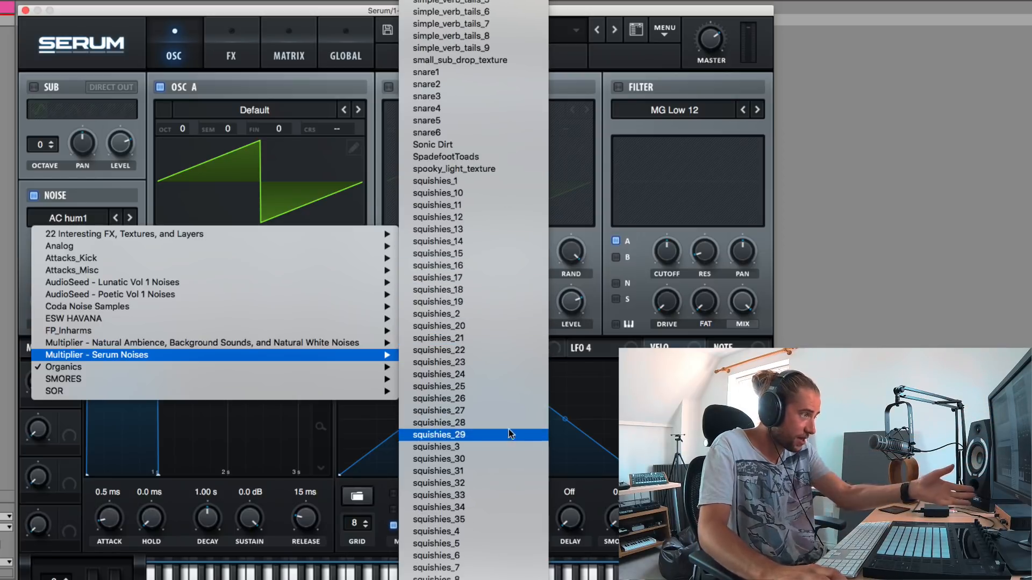
scroll(499, 446, "up", 15)
scroll(499, 443, "up", 20)
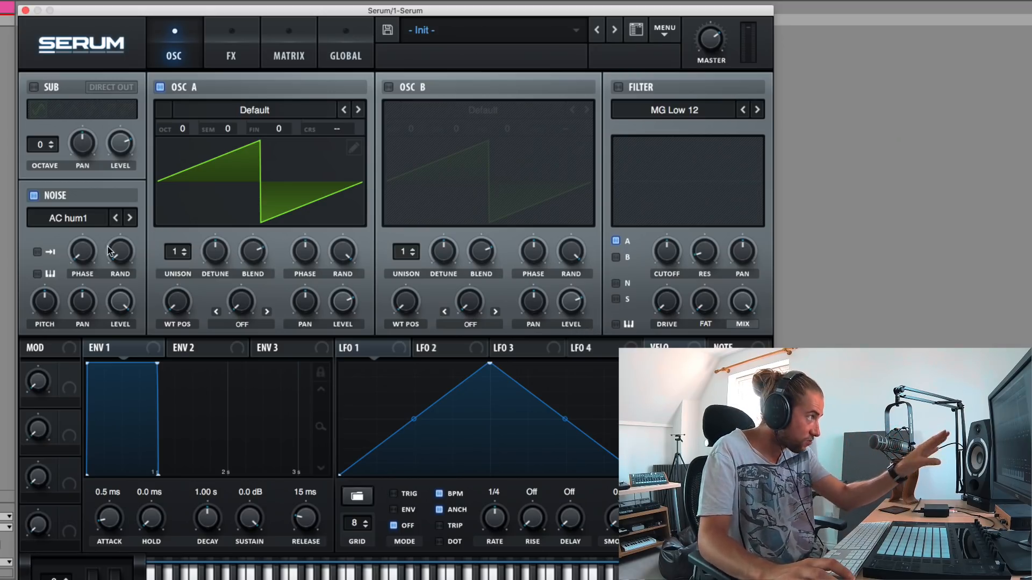
Step: Close the audio preferences and move the Serum window back up so the whole oscillator section is in view
left_click(159, 88)
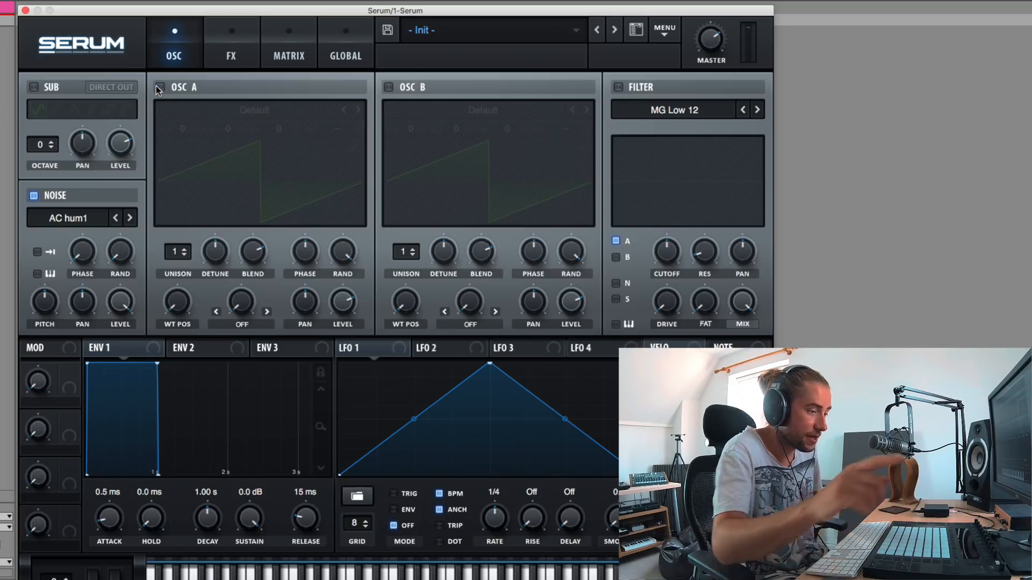
left_click(1, 11)
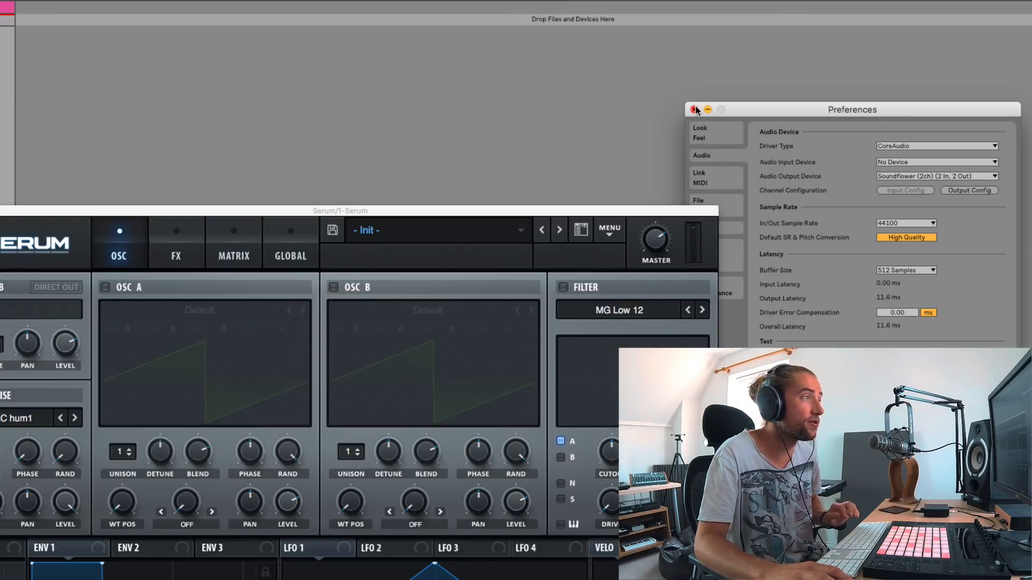
left_click(694, 110)
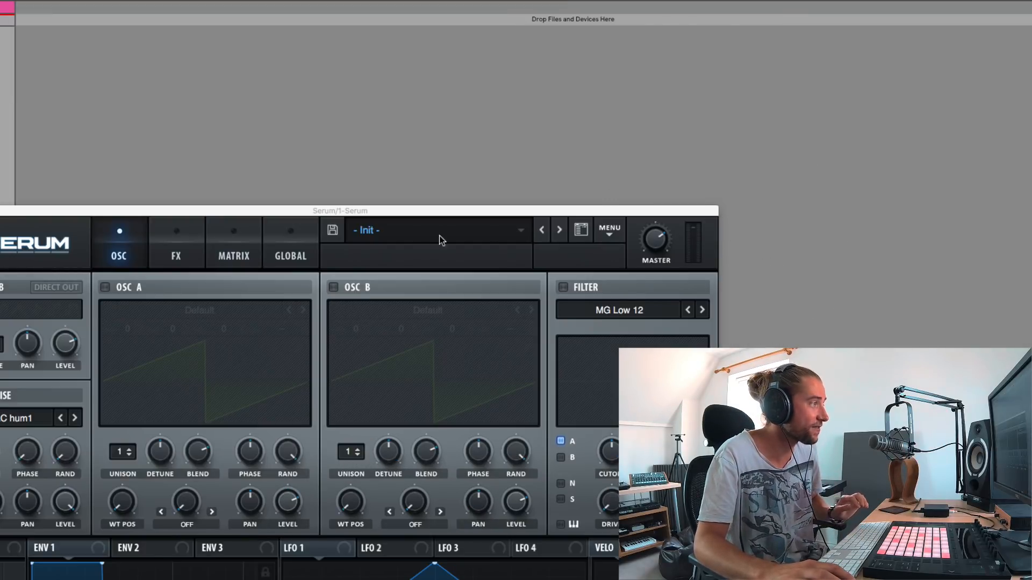
left_click_drag(369, 212, 422, 11)
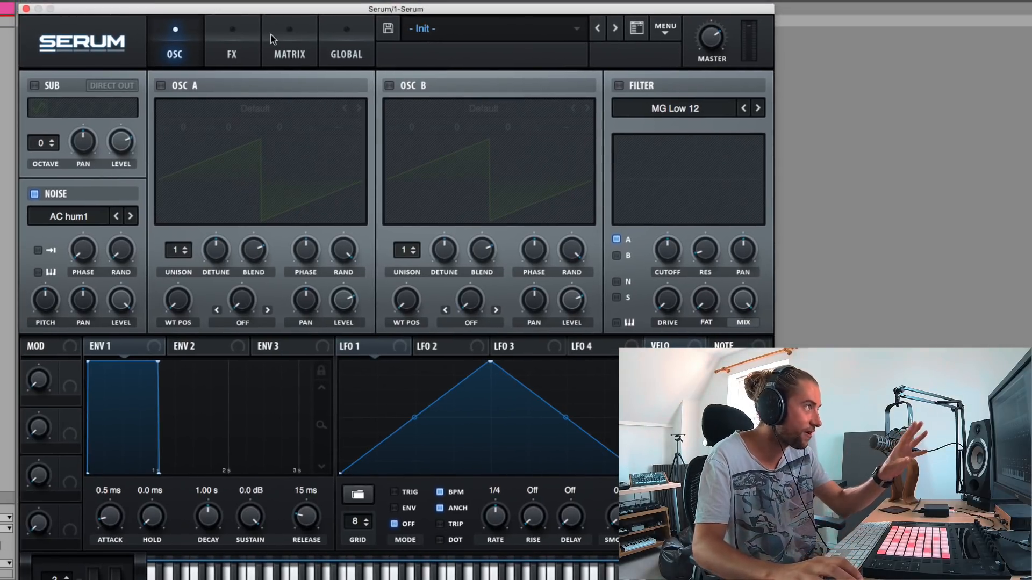
Step: Reinitialise the preset, with oscillator A switched off and the noise oscillator switched on
left_click(160, 86)
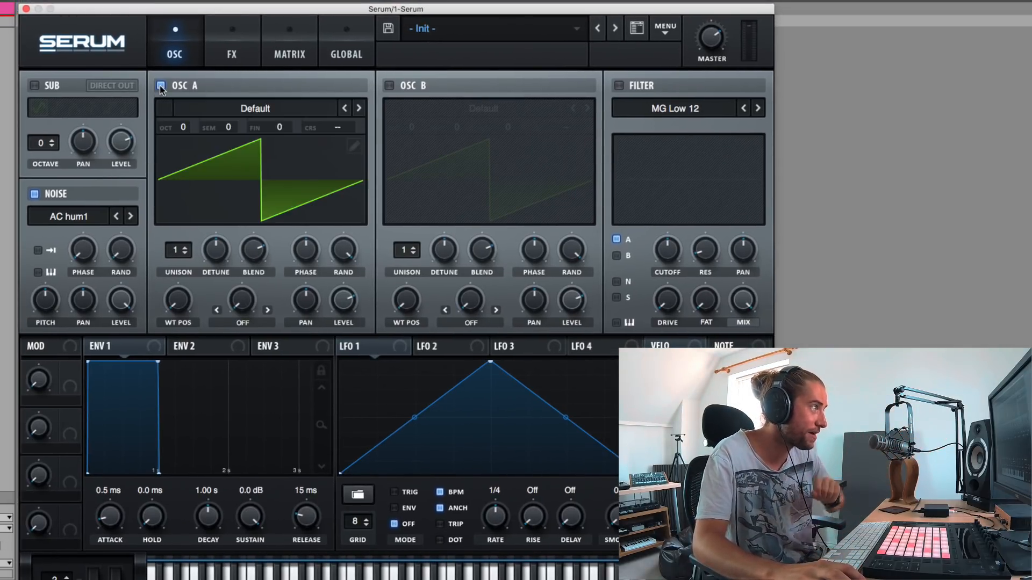
left_click(666, 32)
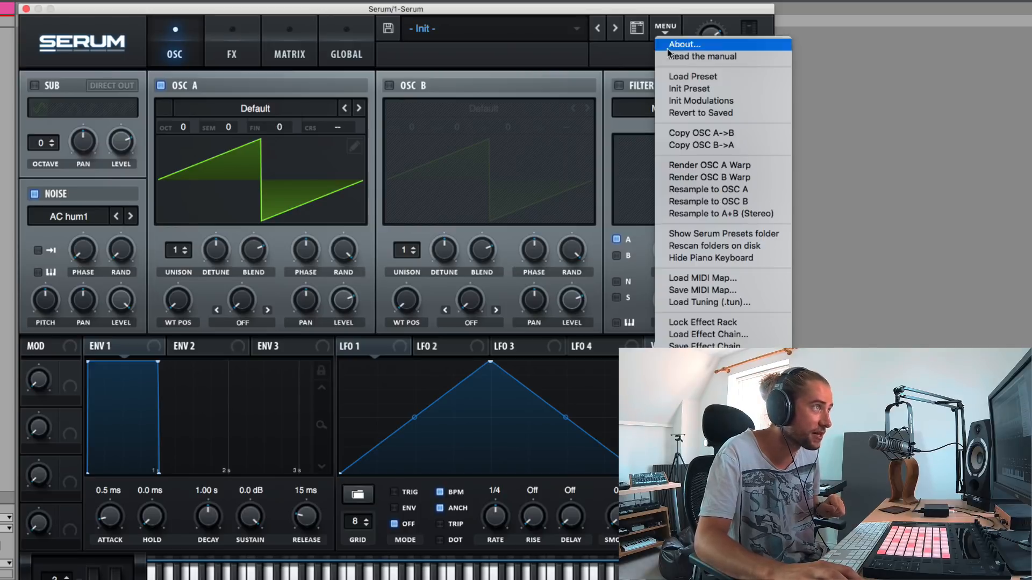
left_click(691, 81)
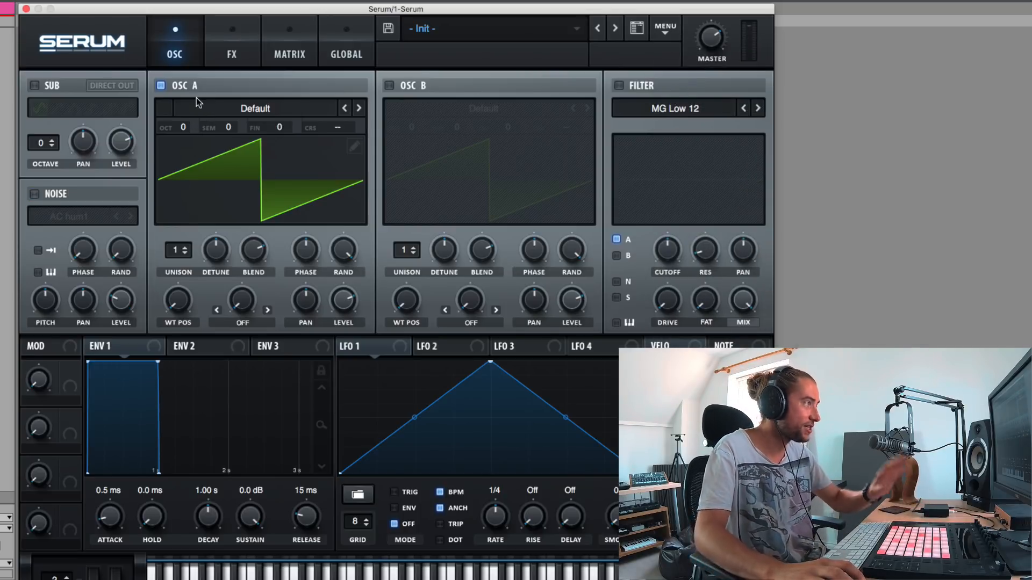
left_click(160, 86)
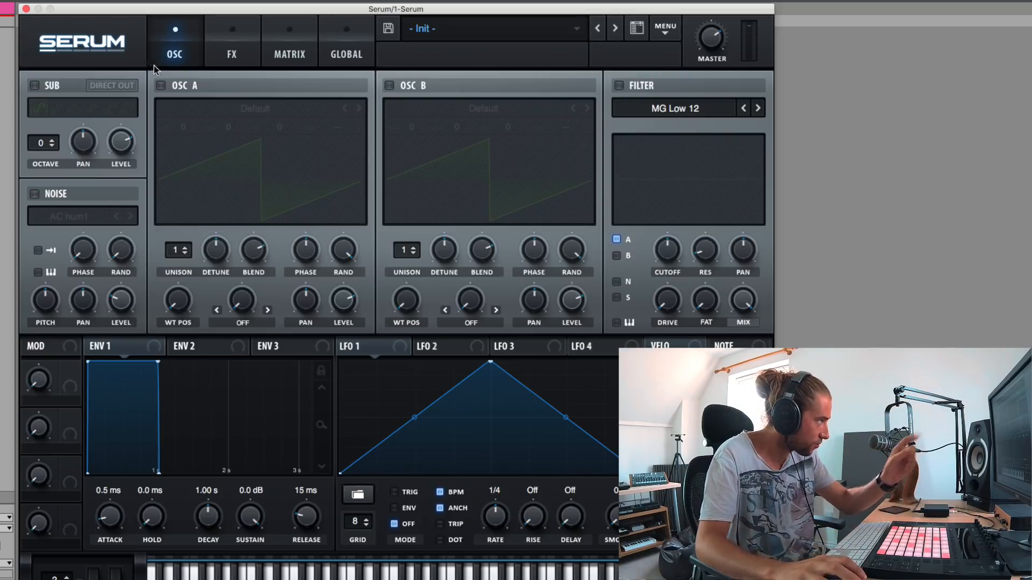
left_click(35, 195)
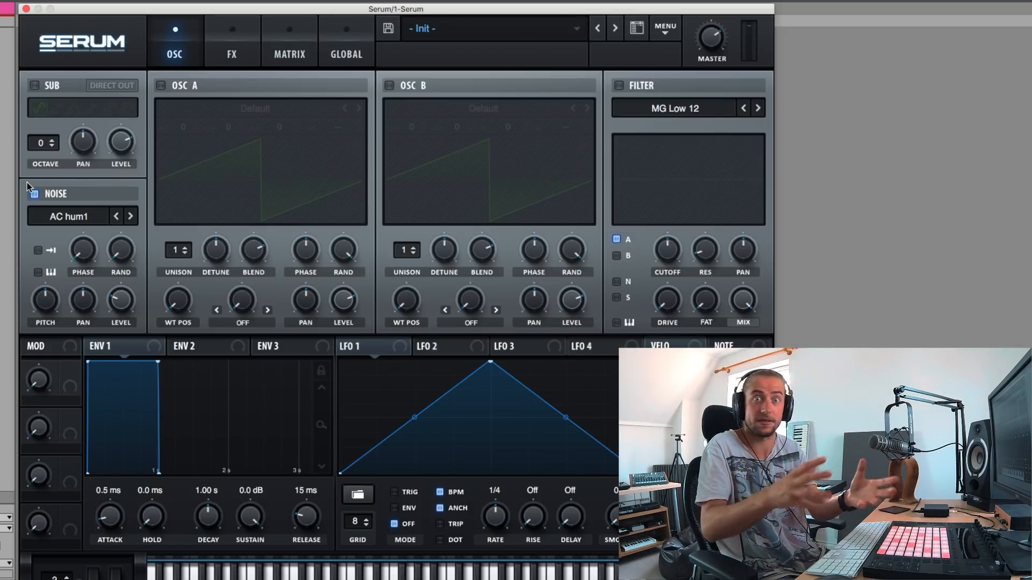
Step: Load the ARP pink sample from the Analog category into the noise oscillator
left_click(63, 216)
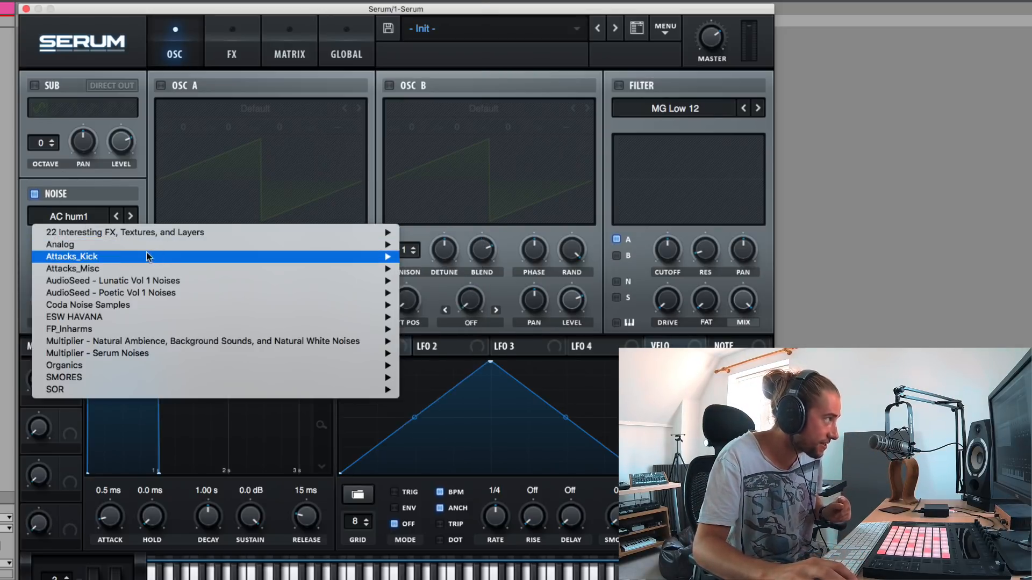
mouse_move(216, 248)
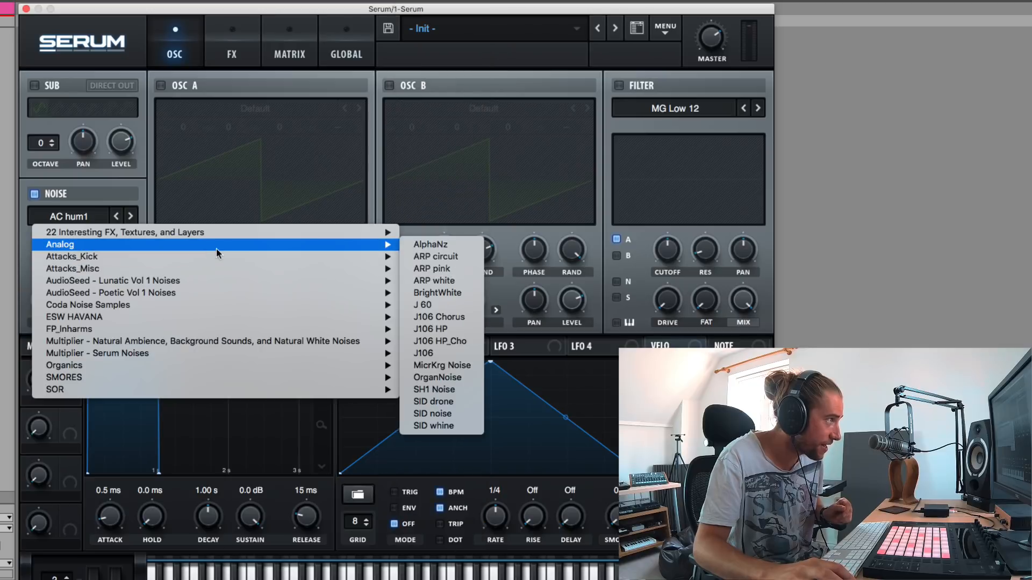
left_click(449, 269)
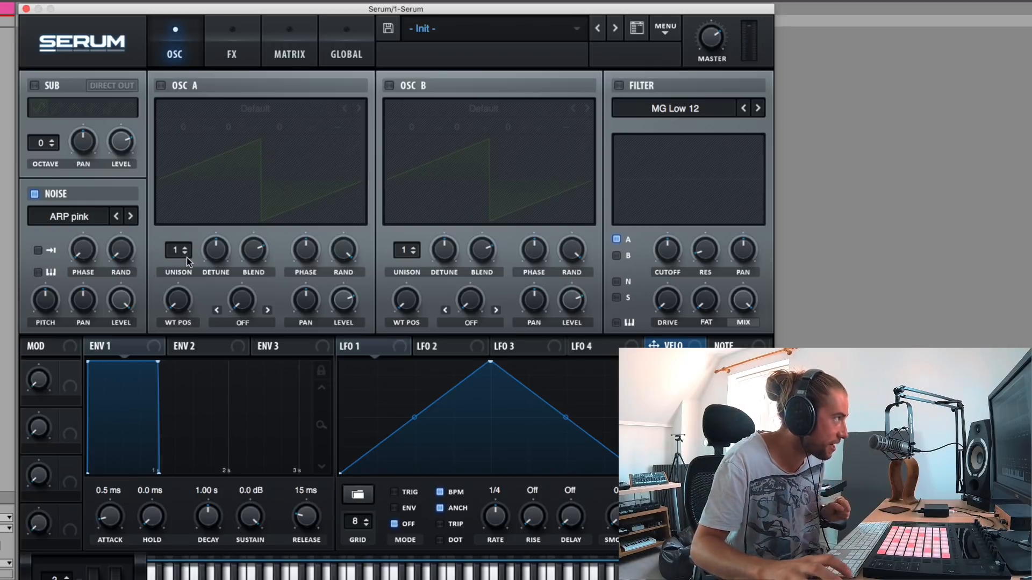
Step: Load Alien Getting a Haircut from Multiplier - Serum Noises and try a lower noise level before restoring it to maximum
left_click(74, 218)
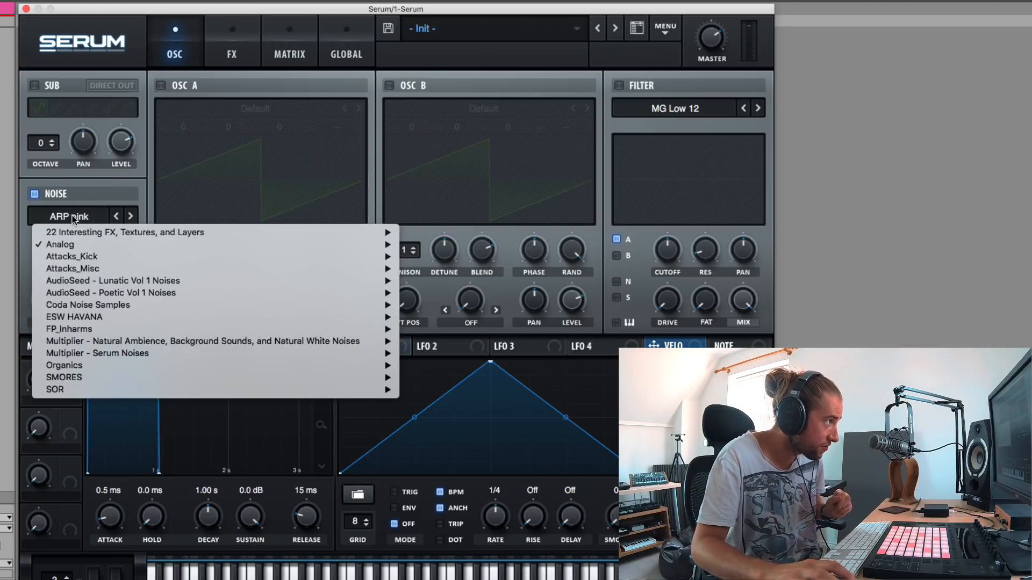
mouse_move(175, 346)
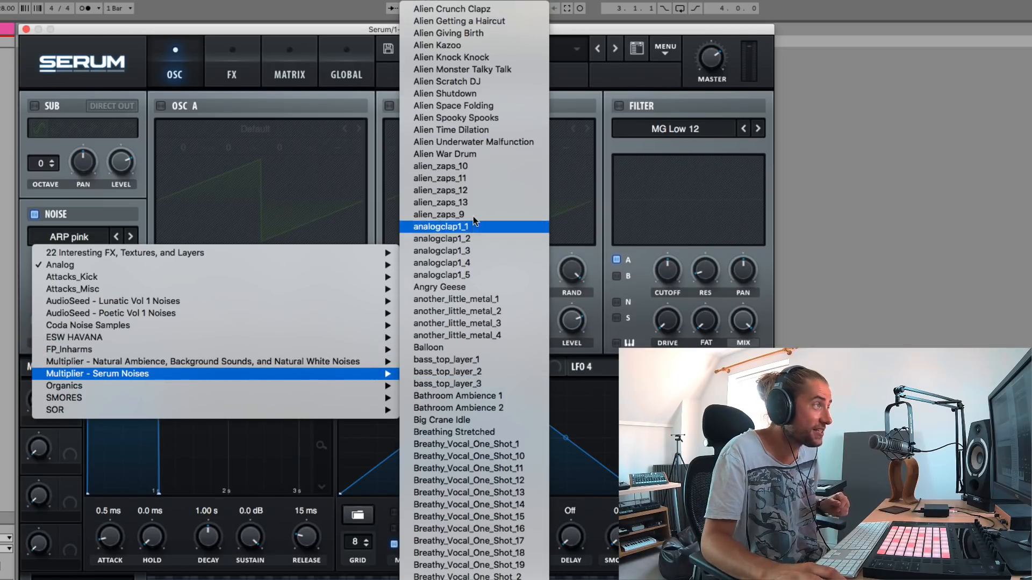
left_click(521, 20)
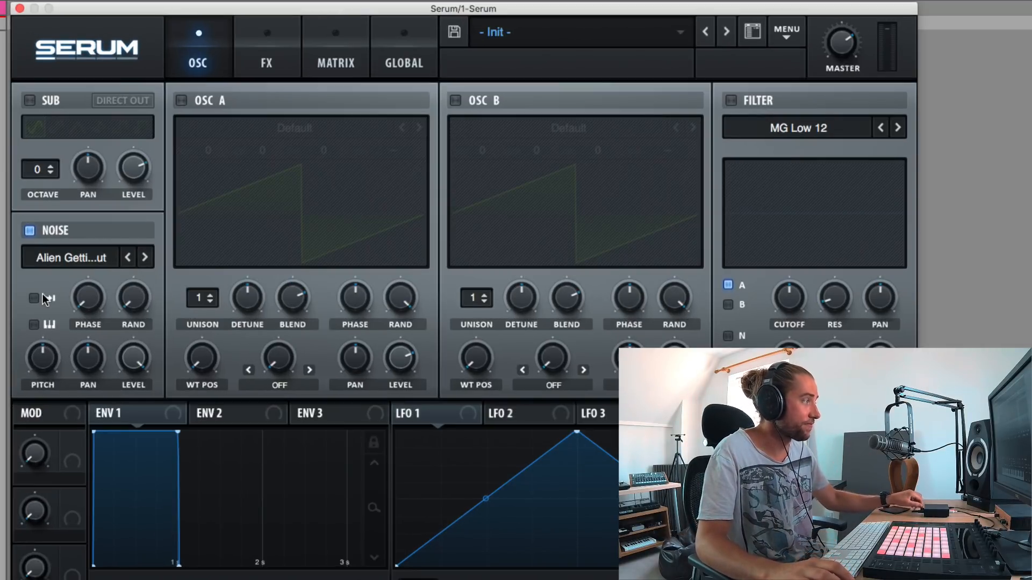
left_click_drag(141, 356, 124, 483)
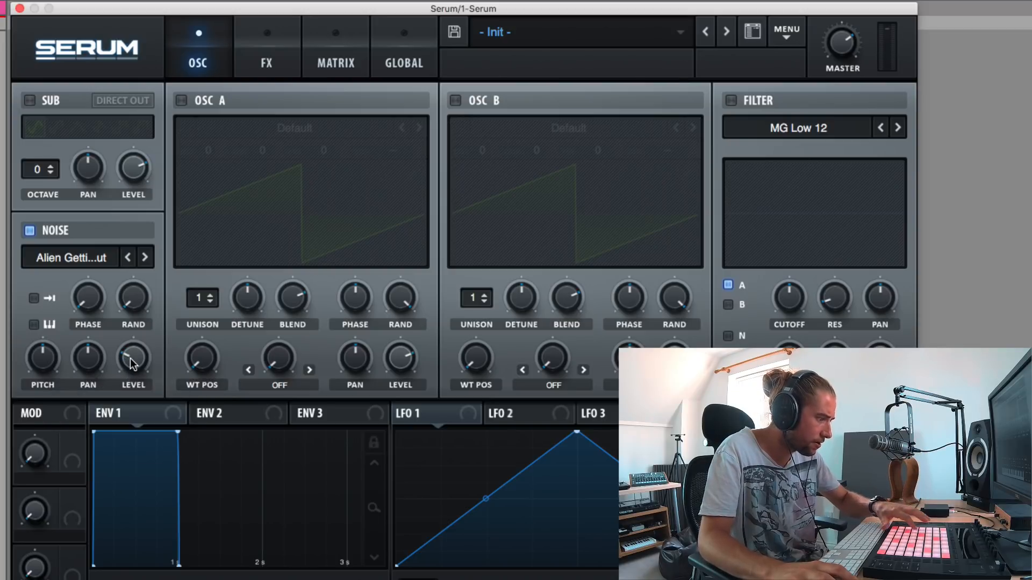
left_click_drag(132, 364, 138, 193)
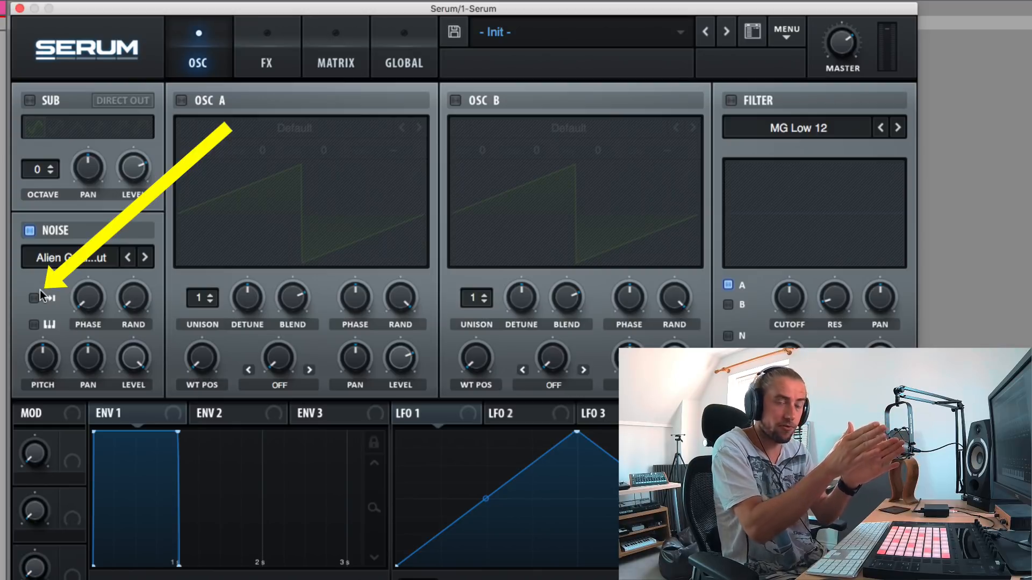
Step: Load Breathy_Vocal_One_Shot_10 from Multiplier - Serum Noises into the noise oscillator
left_click(85, 257)
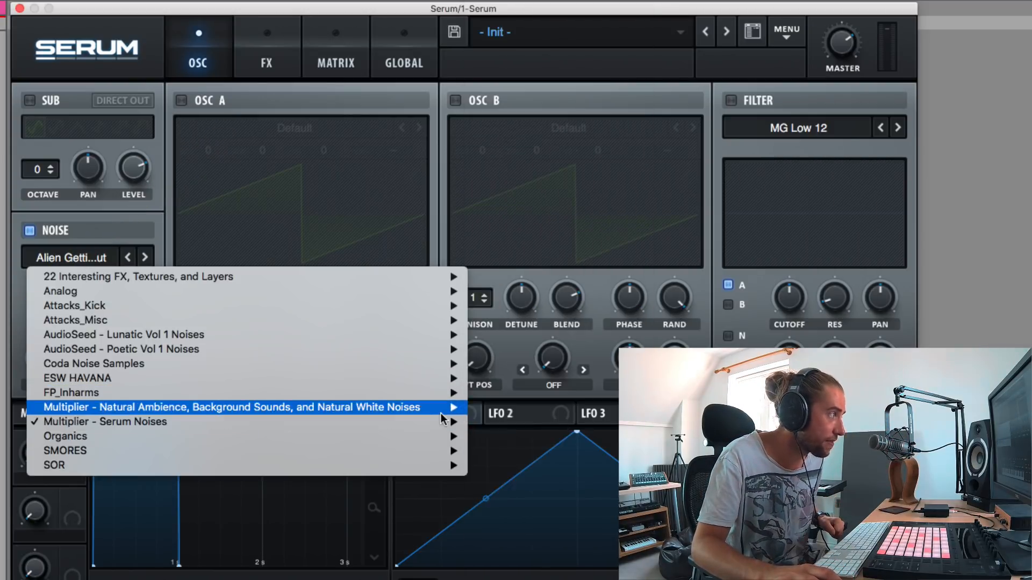
mouse_move(444, 421)
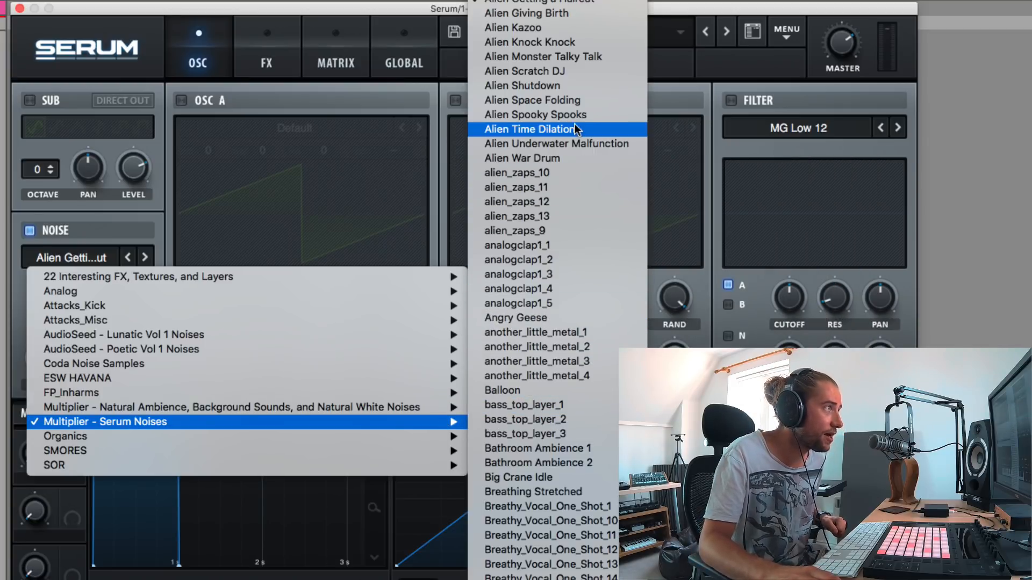
left_click(550, 521)
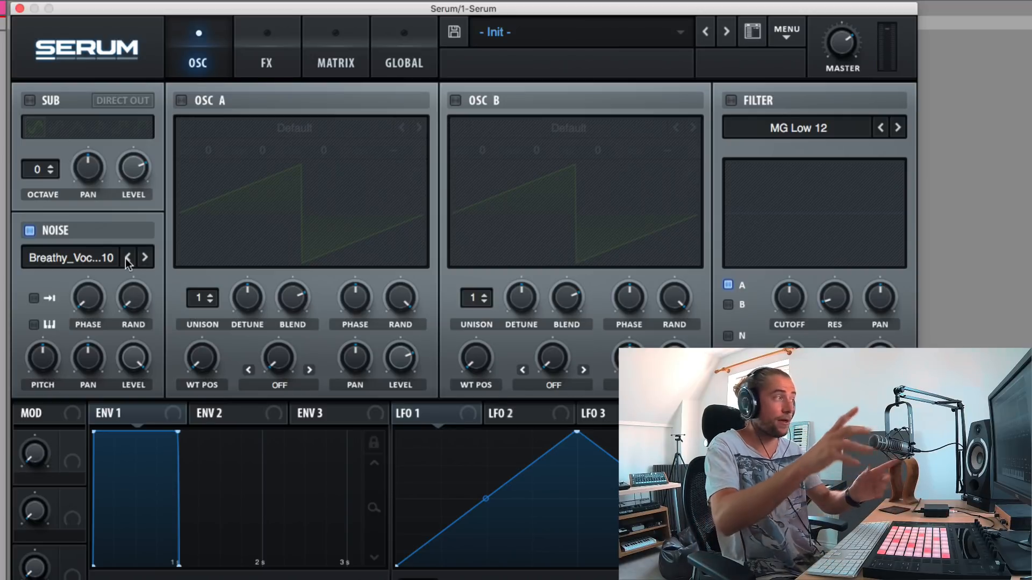
Step: Check the selected sample in the Multiplier - Serum Noises list, close the list and enable one-shot playback for the noise oscillator
left_click(125, 258)
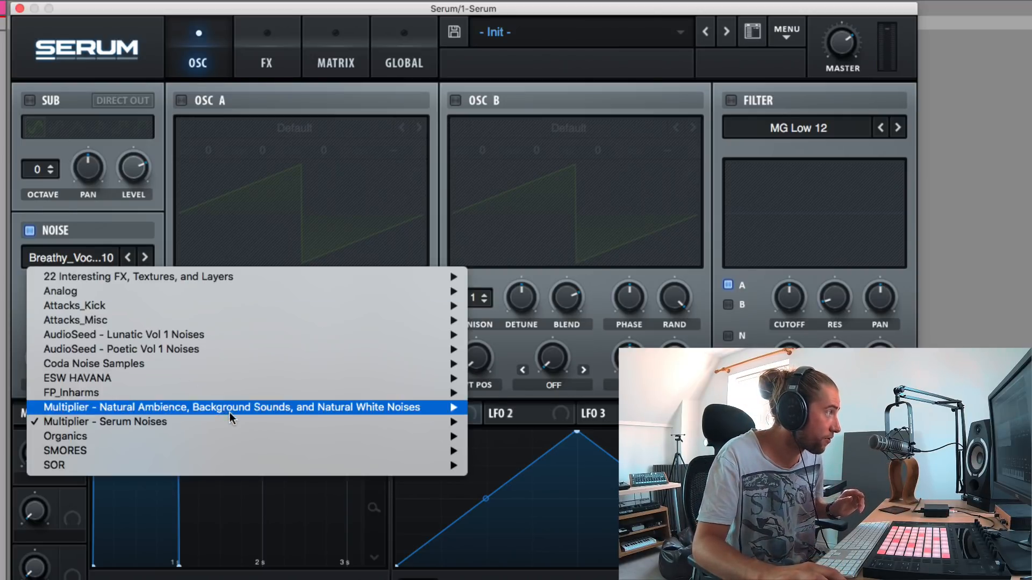
mouse_move(399, 421)
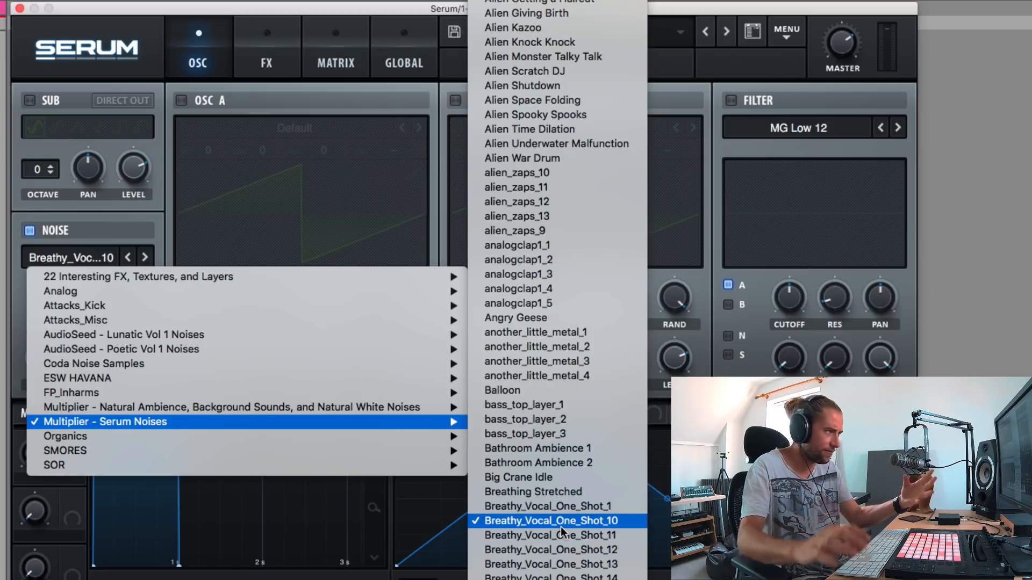
left_click(145, 237)
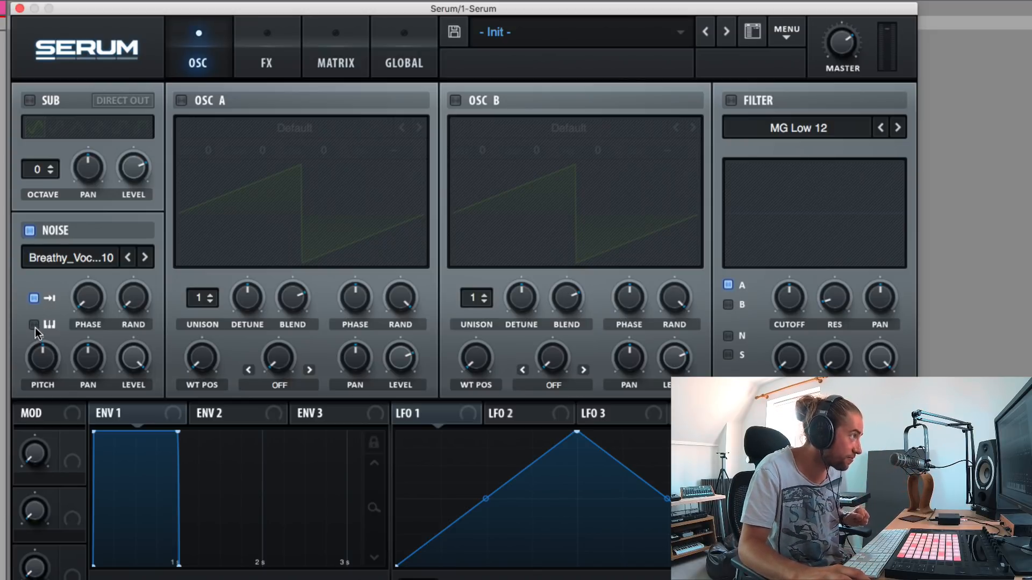
Step: Turn one-shot playback off and back on for the noise oscillator to compare it, and try keyboard tracking
left_click(33, 298)
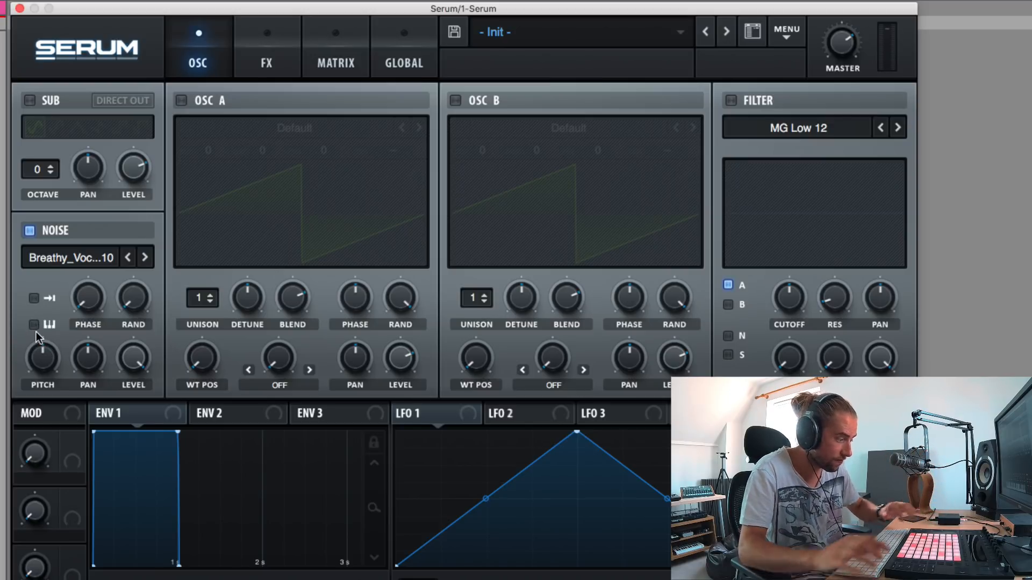
left_click(34, 298)
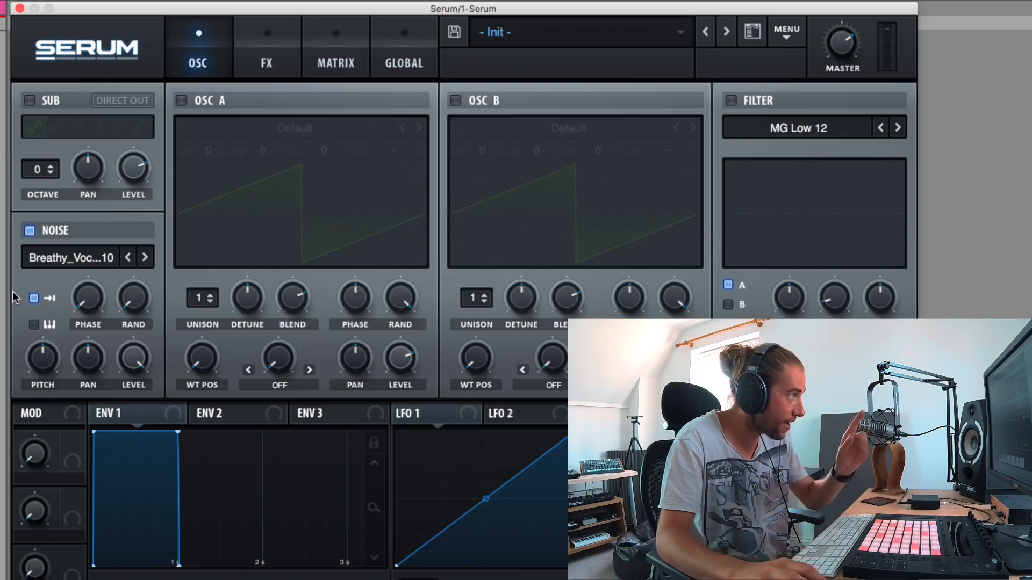
left_click(32, 325)
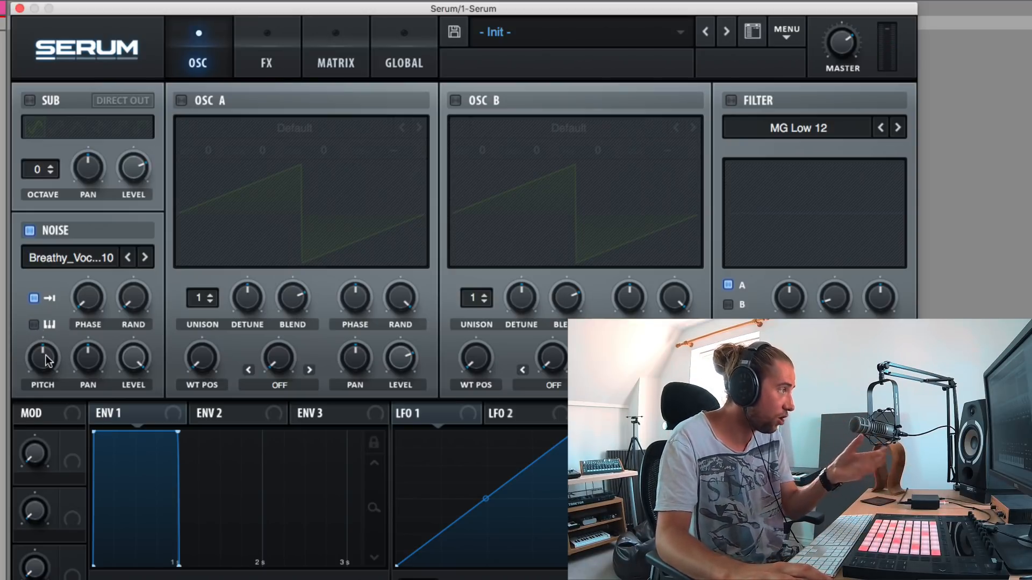
Step: Try a slightly higher noise pitch on the vocal sample and reset the pitch to its default
mouse_move(41, 359)
left_mouse_down()
mouse_move(37, 372)
mouse_move(37, 305)
mouse_move(40, 370)
mouse_move(43, 343)
mouse_move(43, 358)
left_mouse_up()
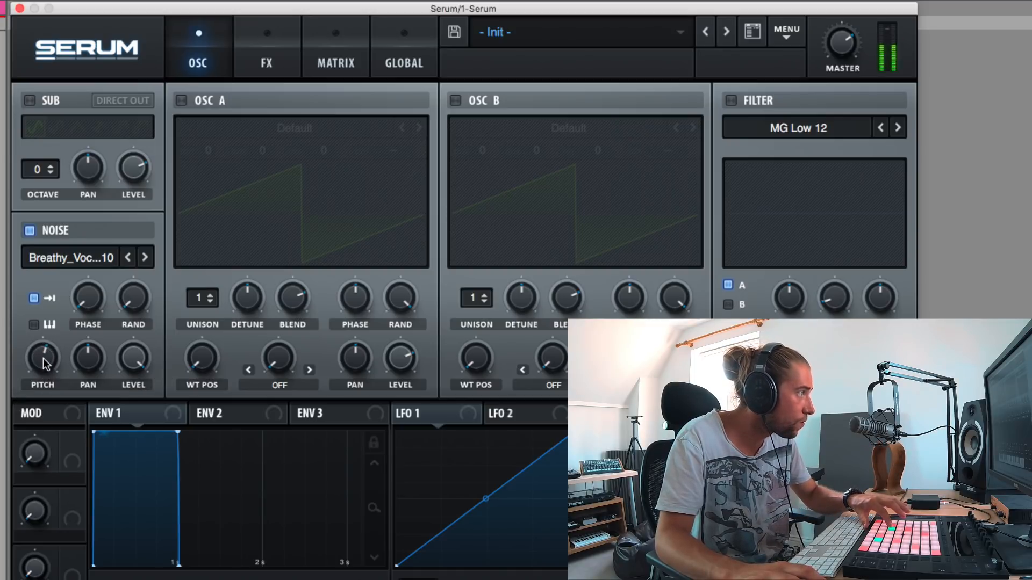
right_click(43, 358)
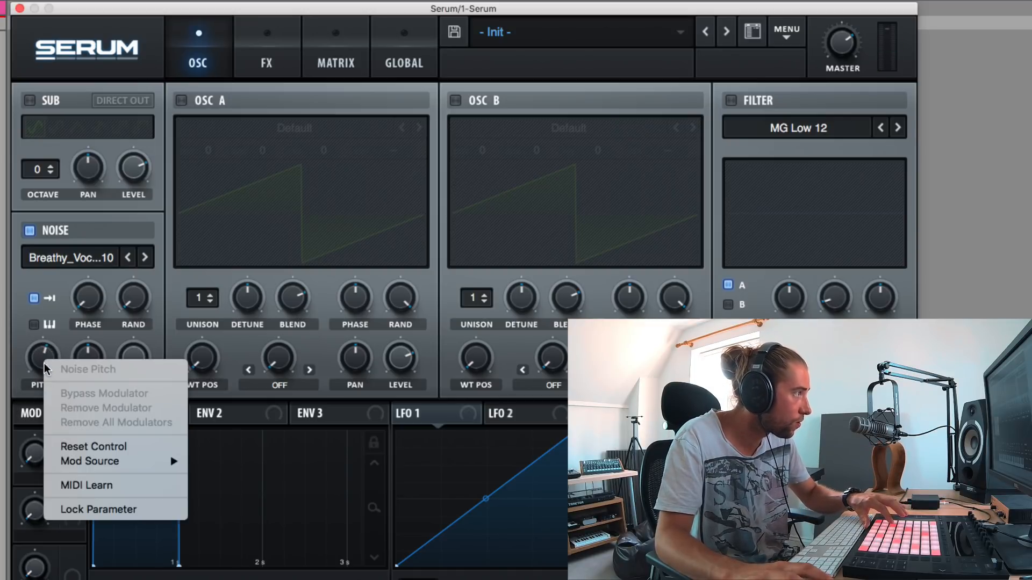
left_click(71, 445)
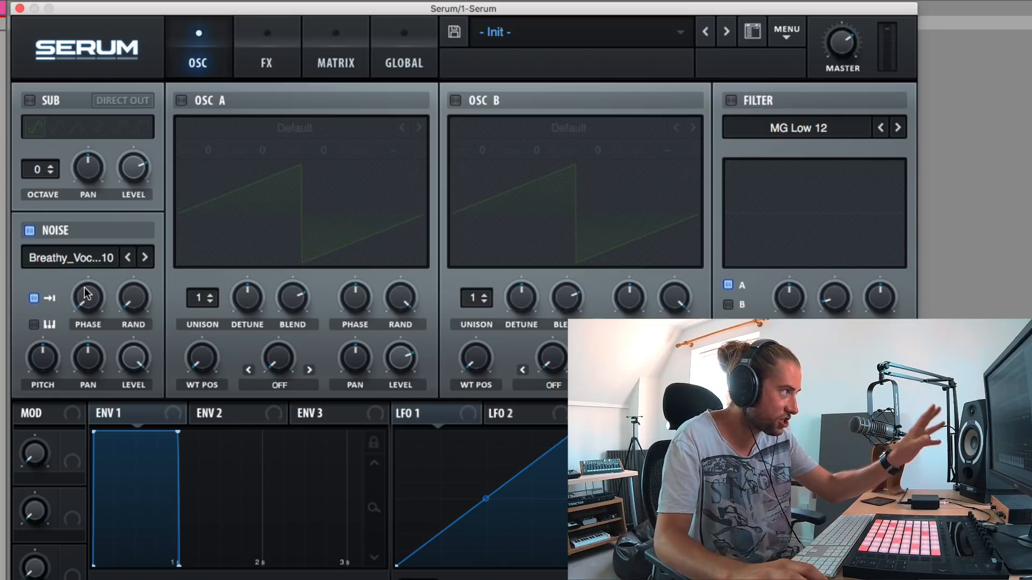
Step: Load Stream in Forest from Multiplier - Serum Noises into the noise oscillator
left_click(97, 259)
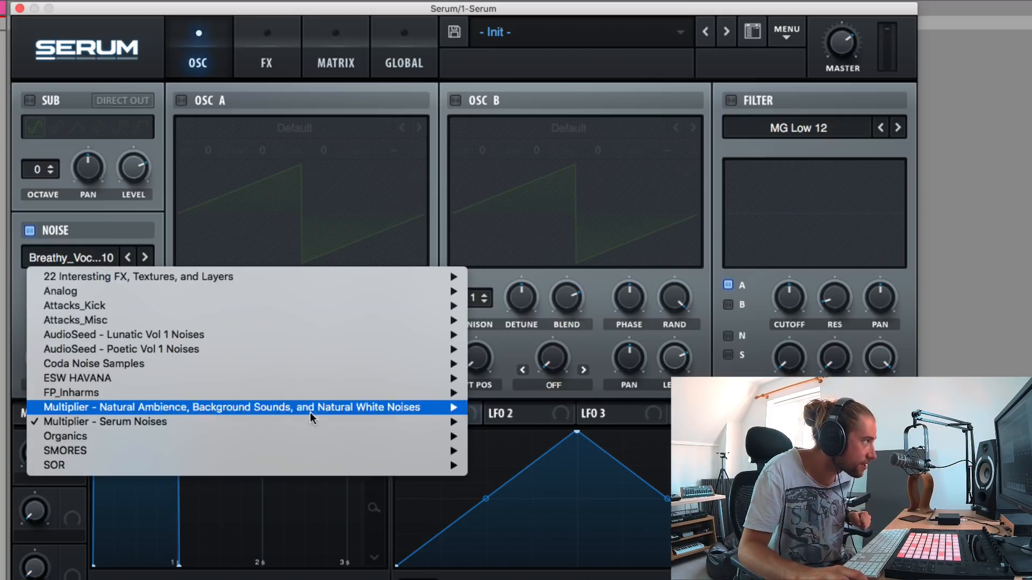
mouse_move(387, 422)
scroll(536, 500, "down", 10)
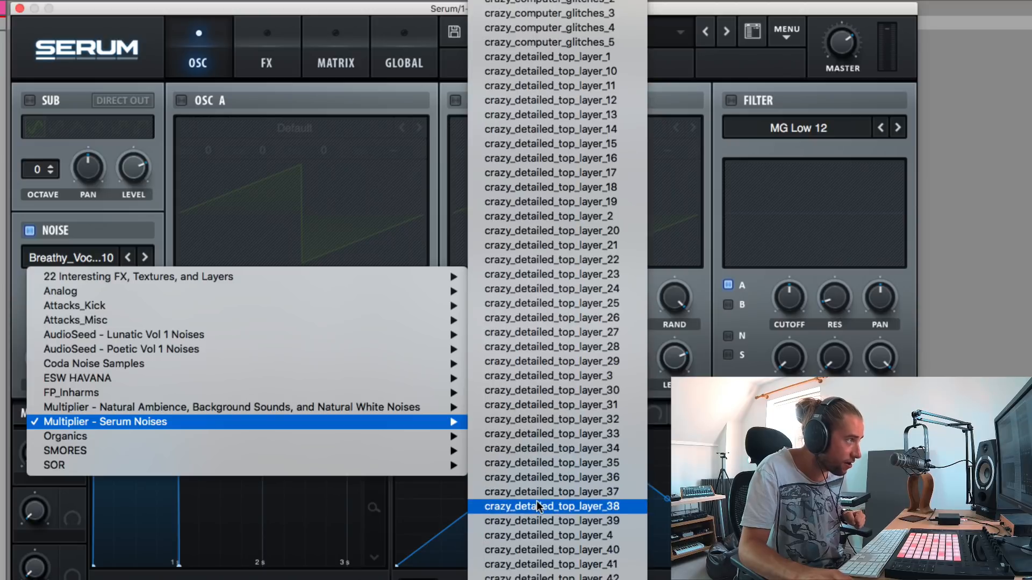
scroll(576, 522, "down", 10)
scroll(576, 521, "down", 15)
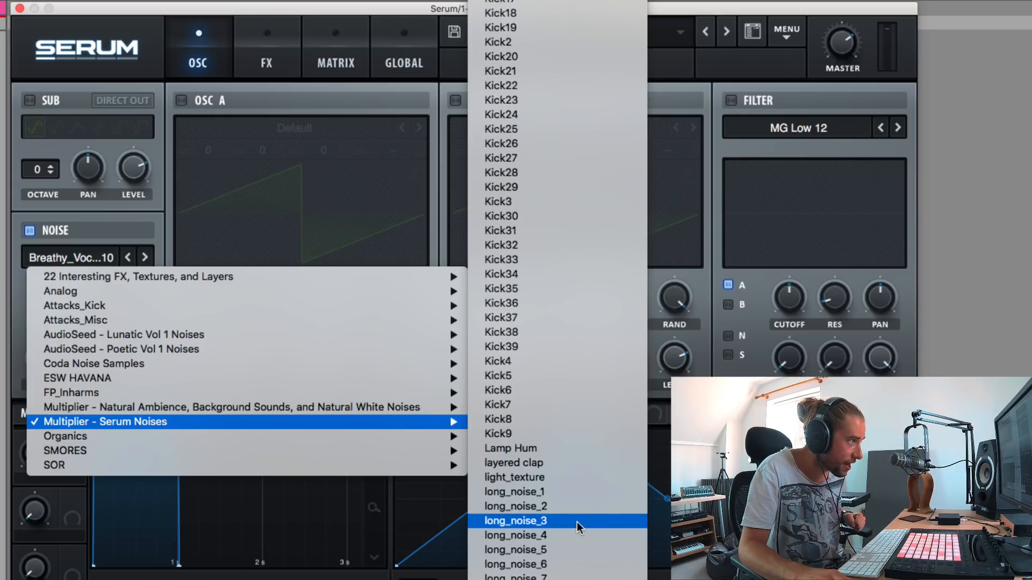
scroll(577, 521, "down", 15)
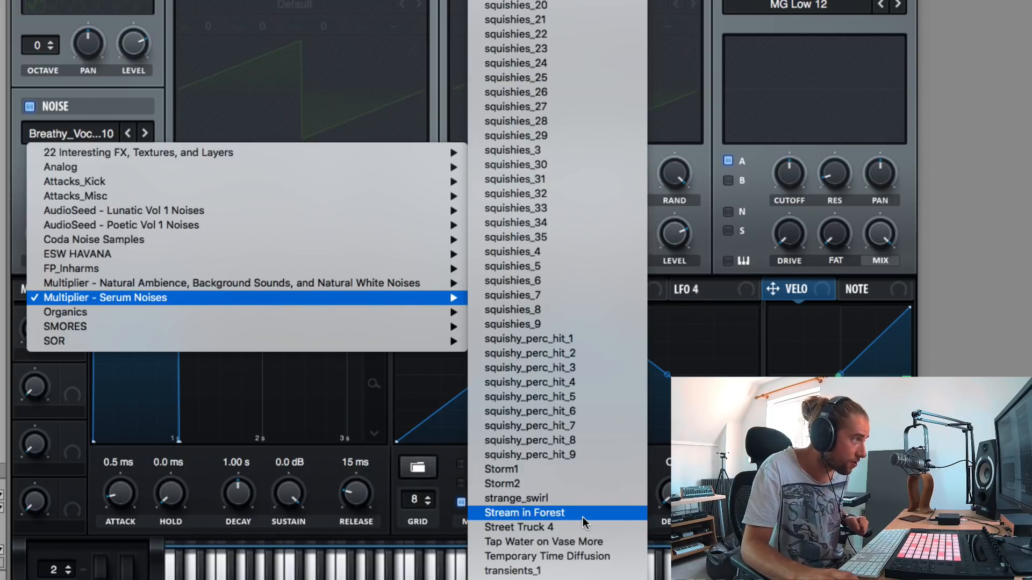
left_click(581, 514)
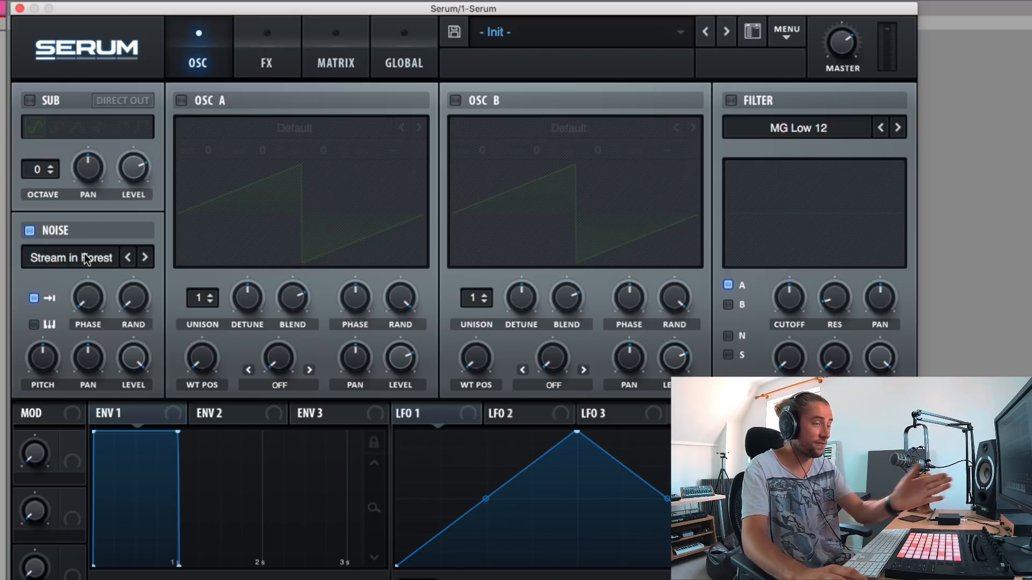
mouse_move(82, 295)
left_mouse_down()
mouse_move(84, 202)
mouse_move(90, 295)
left_mouse_up()
Step: Load FLBCSA from Multiplier - Serum Noises into the noise oscillator and raise its start phase
left_click(107, 253)
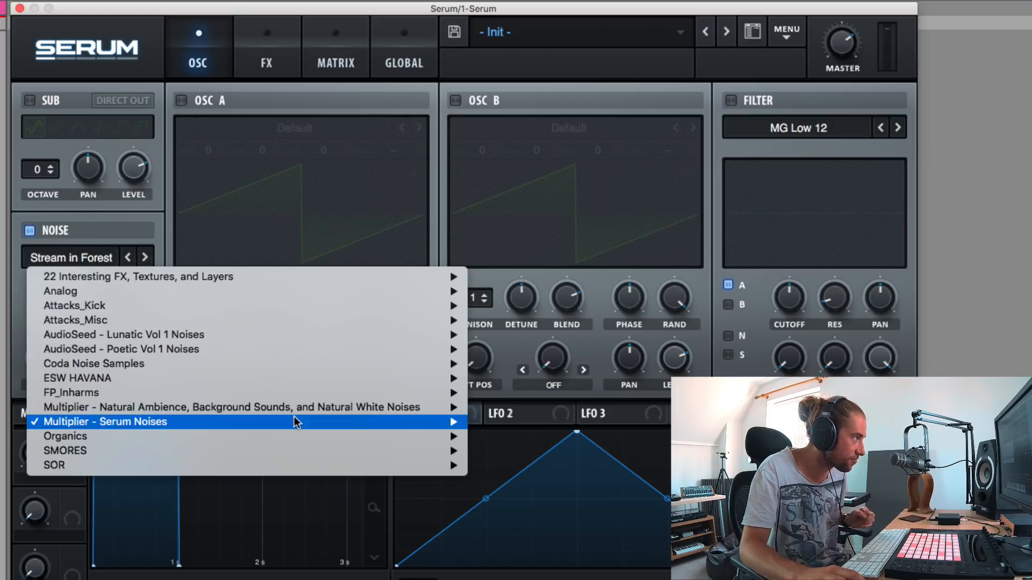
mouse_move(410, 421)
scroll(557, 483, "down", 5)
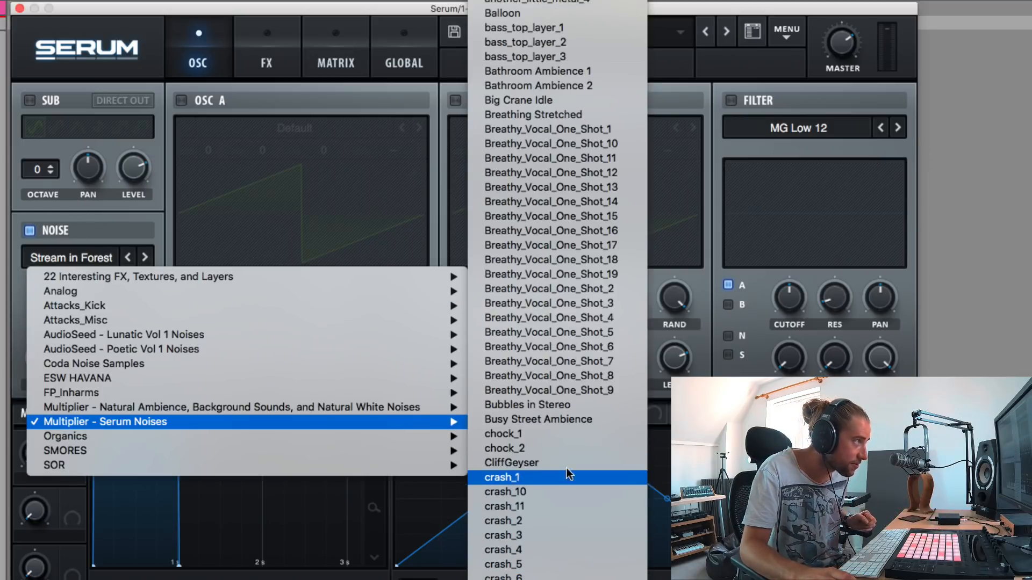
scroll(603, 244, "down", 10)
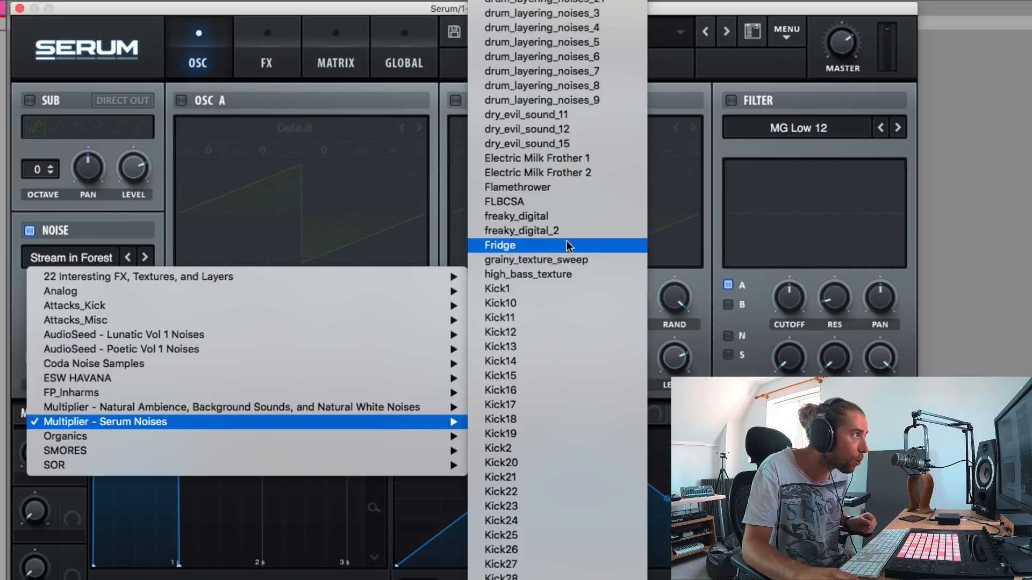
left_click(551, 203)
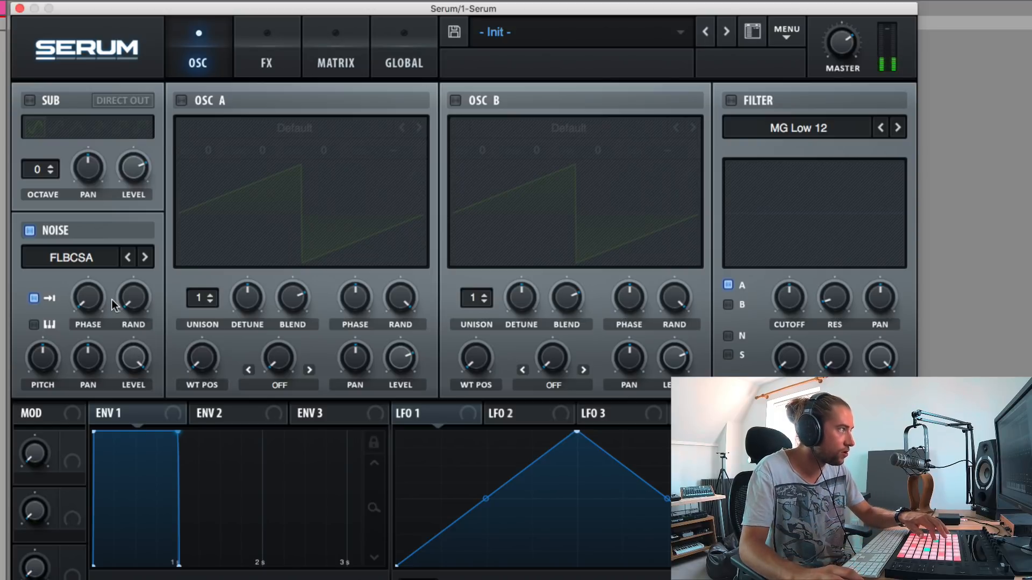
left_click_drag(89, 302, 80, 237)
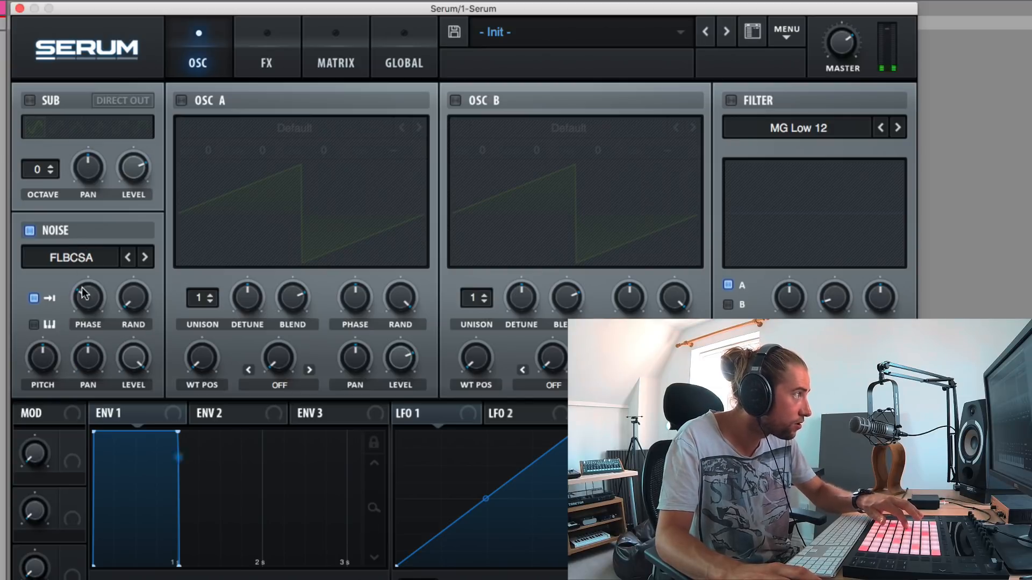
left_click_drag(85, 298, 83, 271)
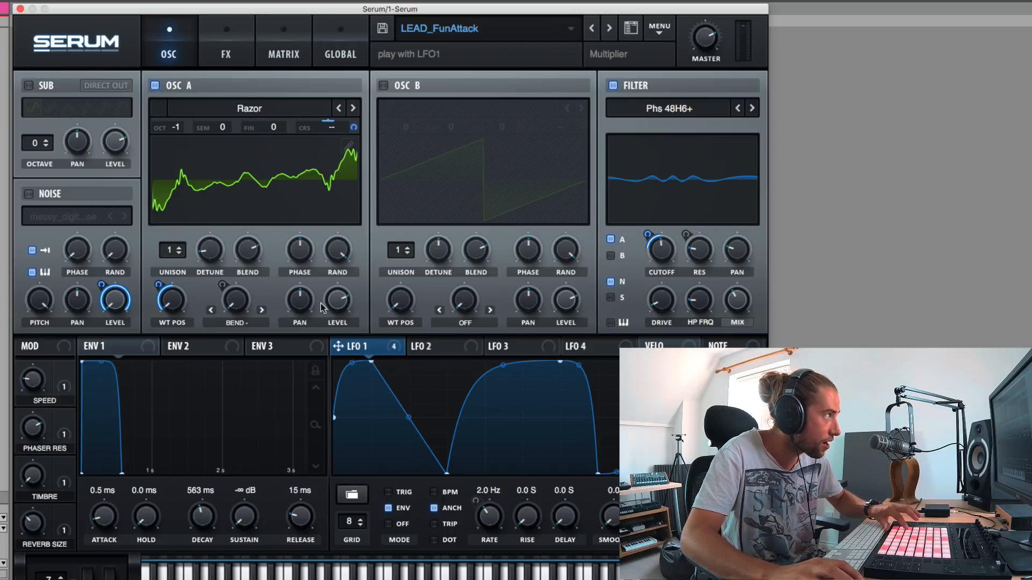
Step: Switch the noise oscillator on and off repeatedly in the LEAD_FunAttack preset to compare the sound, leaving it enabled
left_click(29, 194)
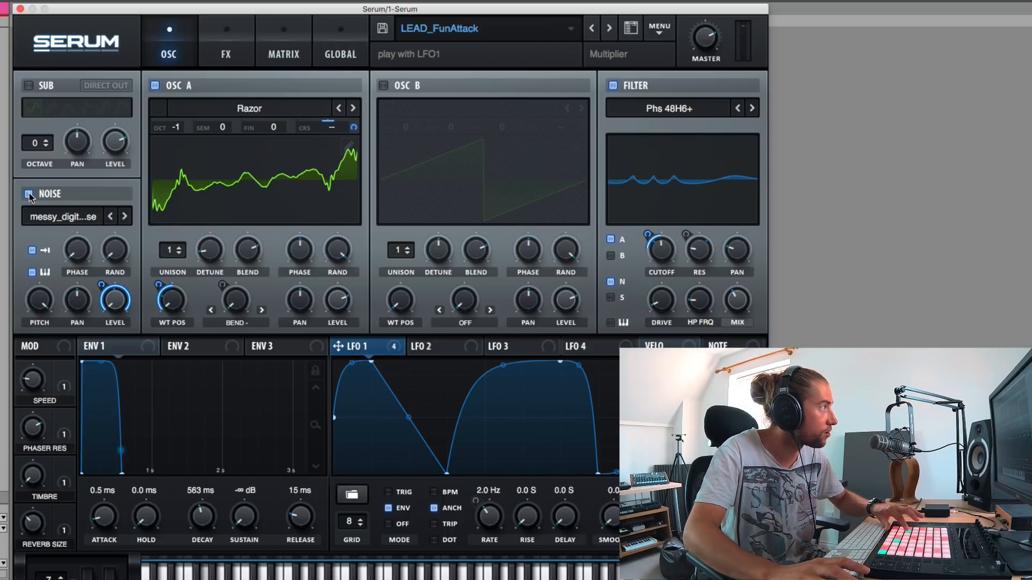
left_click(29, 194)
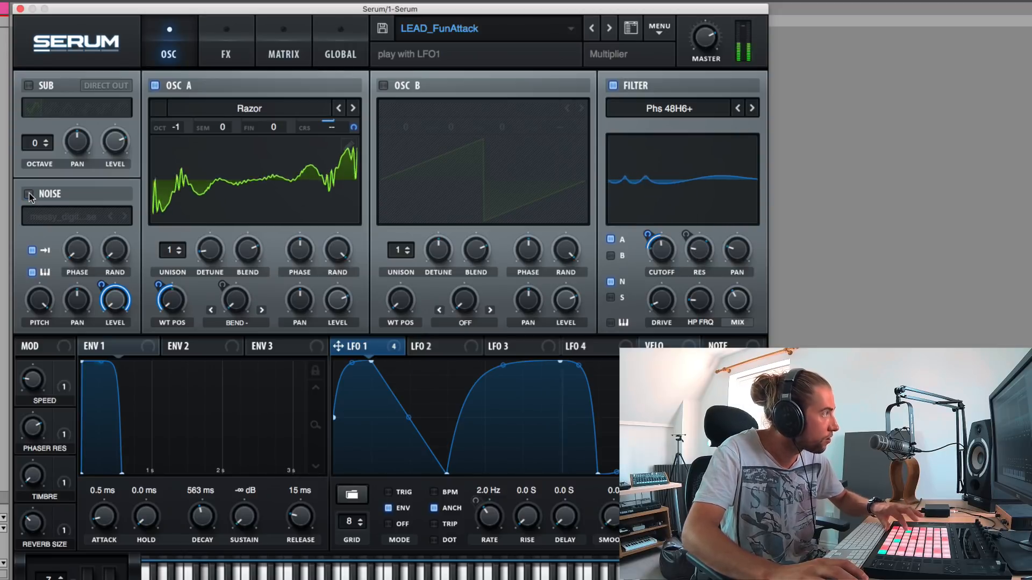
left_click(29, 195)
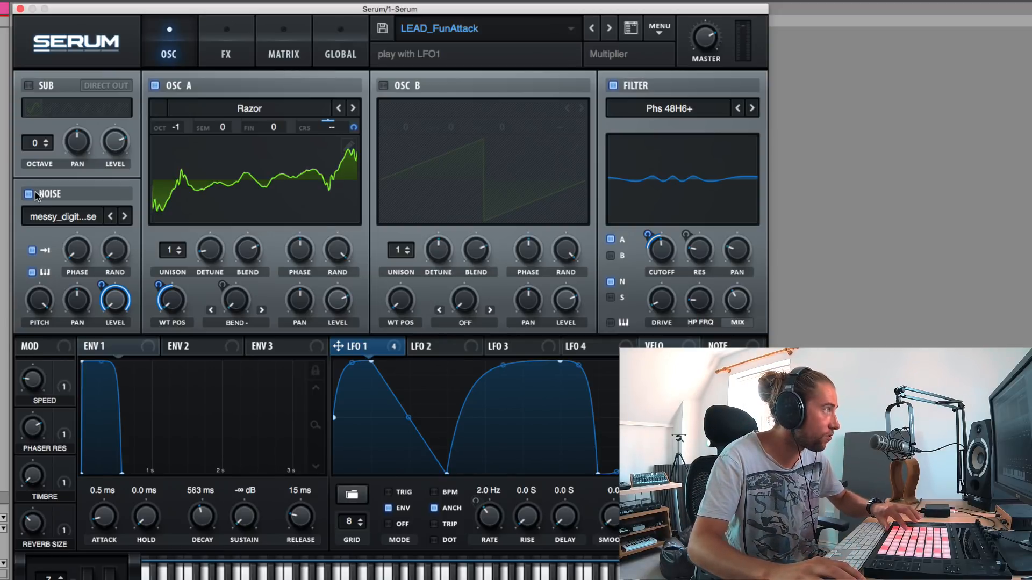
left_click(29, 194)
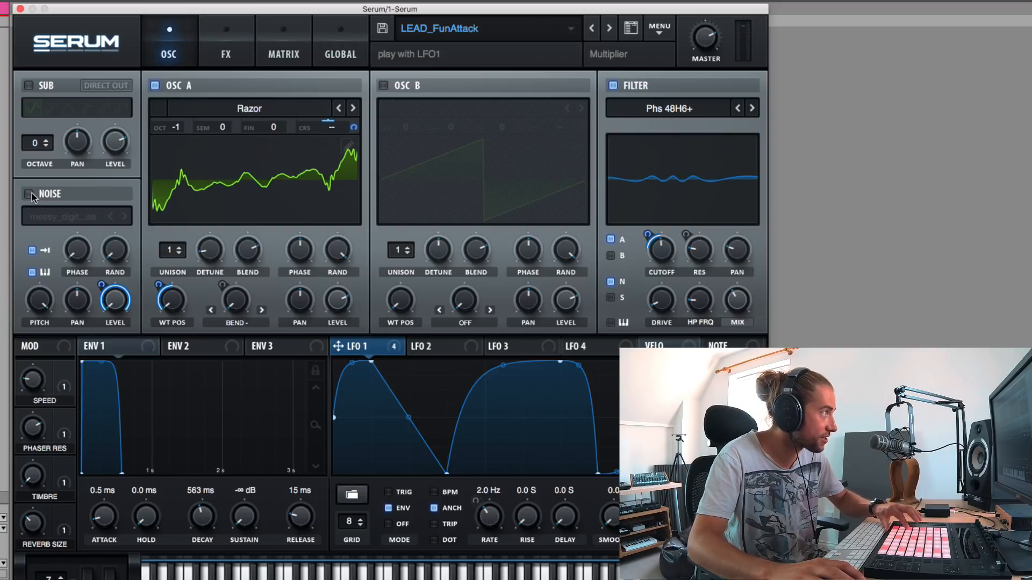
left_click(29, 194)
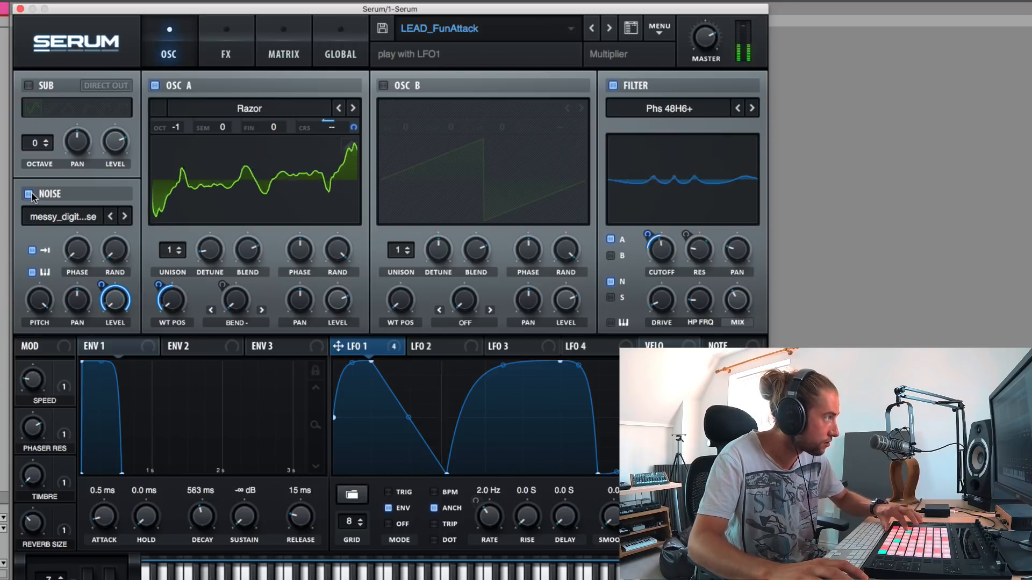
left_click(29, 195)
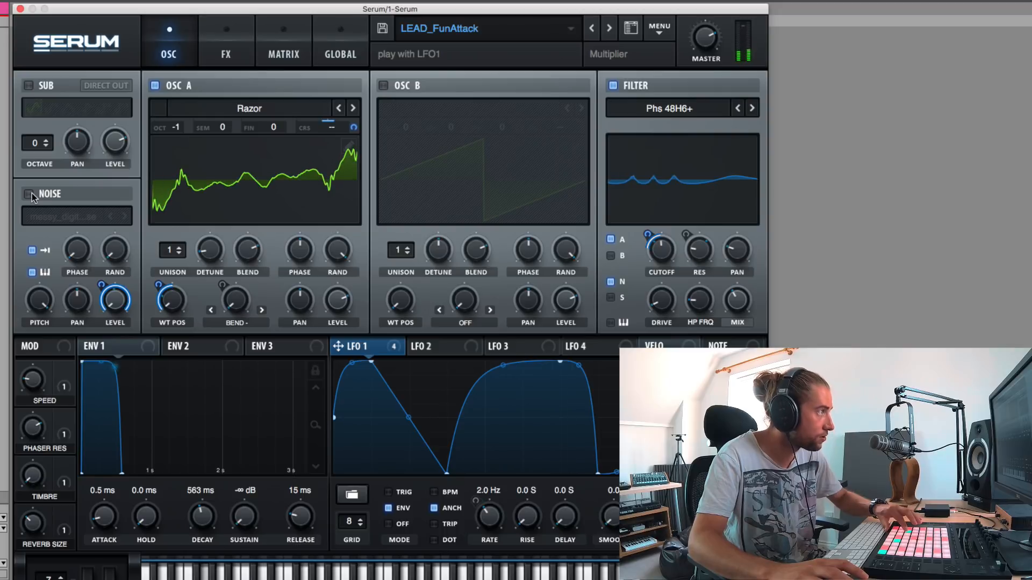
left_click(30, 194)
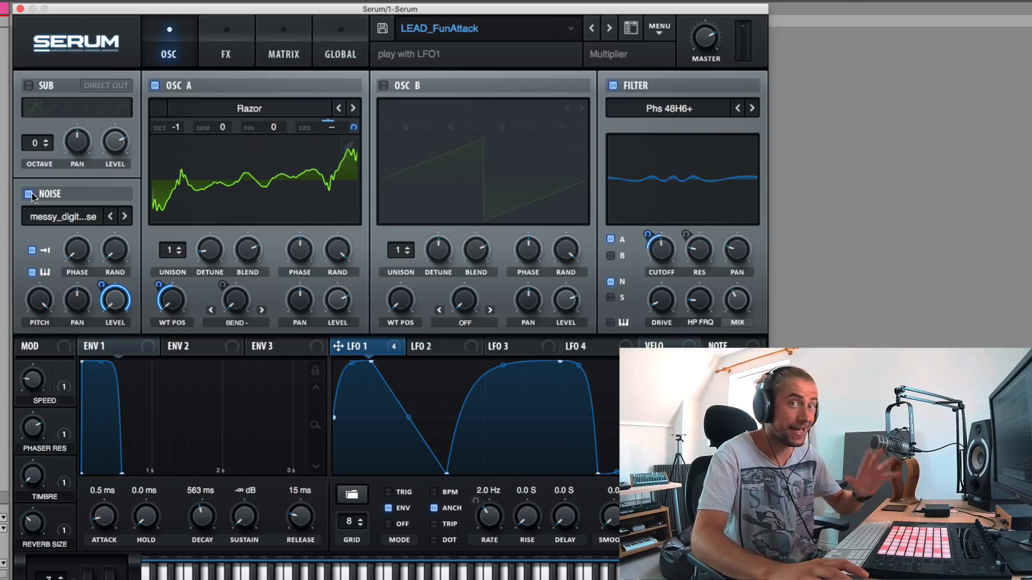
Step: Isolate the noise oscillator by disabling OSC A, and try bypassing LFO 1 on the noise level before re-enabling the modulation
left_click(156, 86)
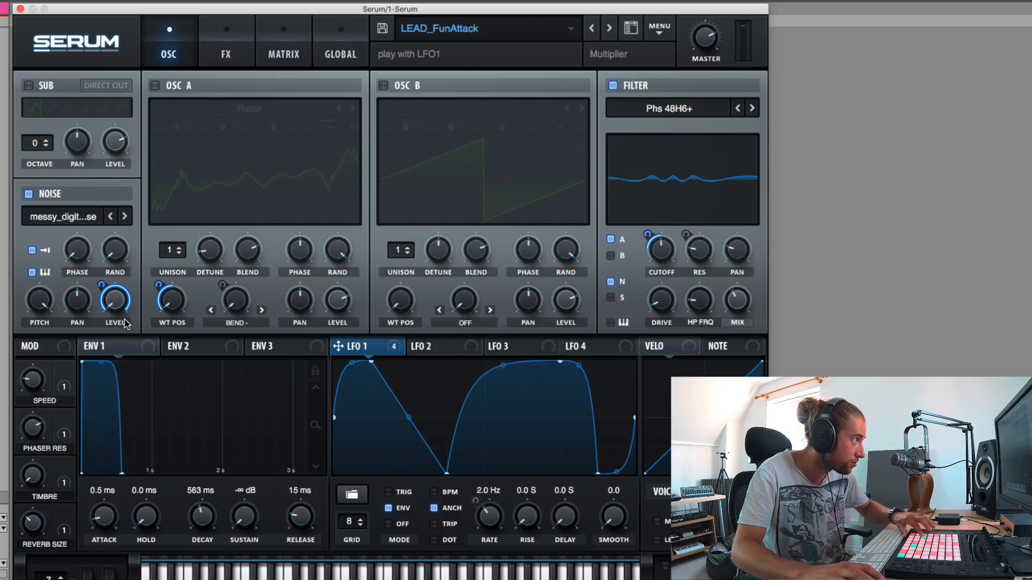
right_click(116, 302)
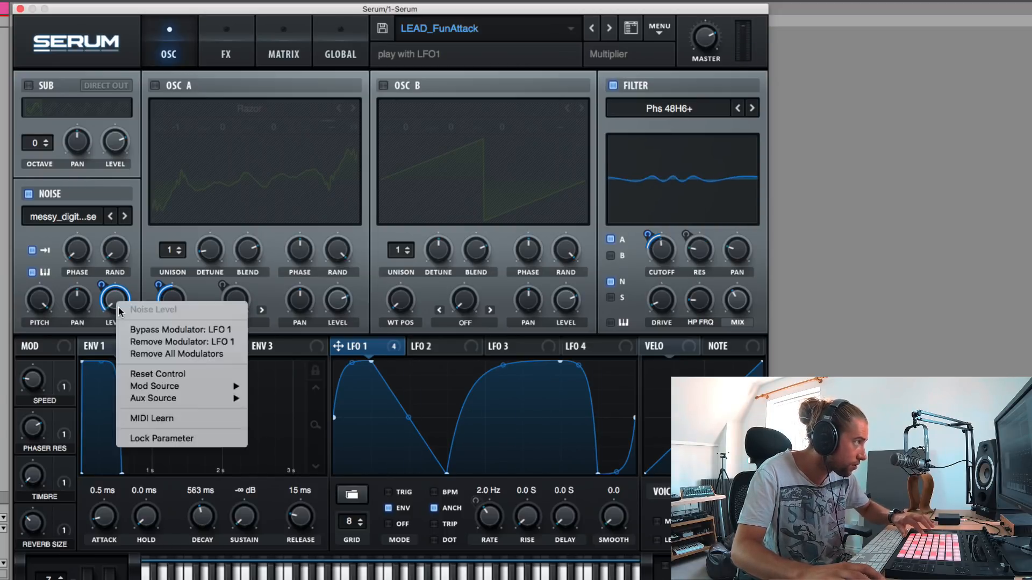
left_click(148, 330)
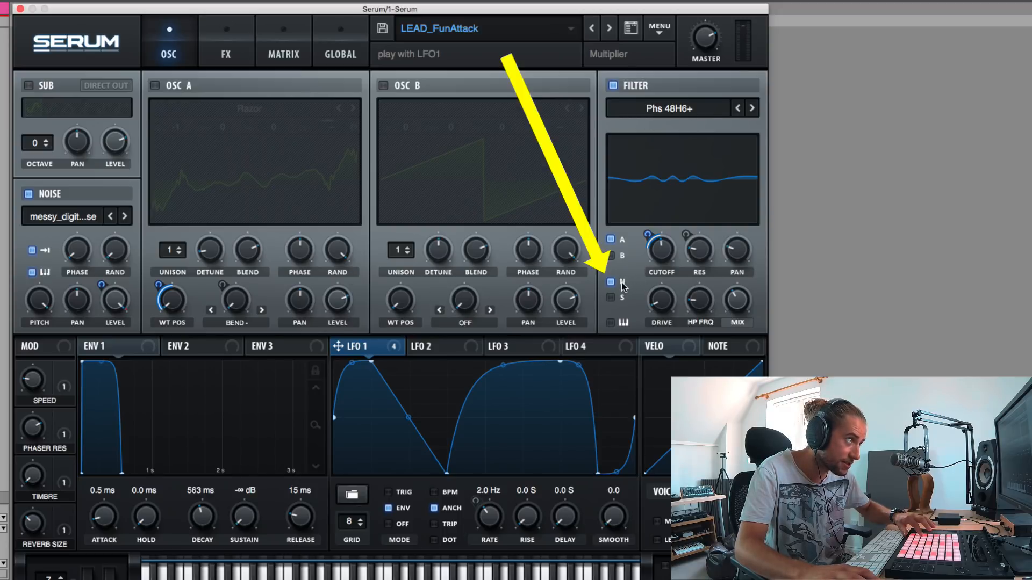
right_click(121, 302)
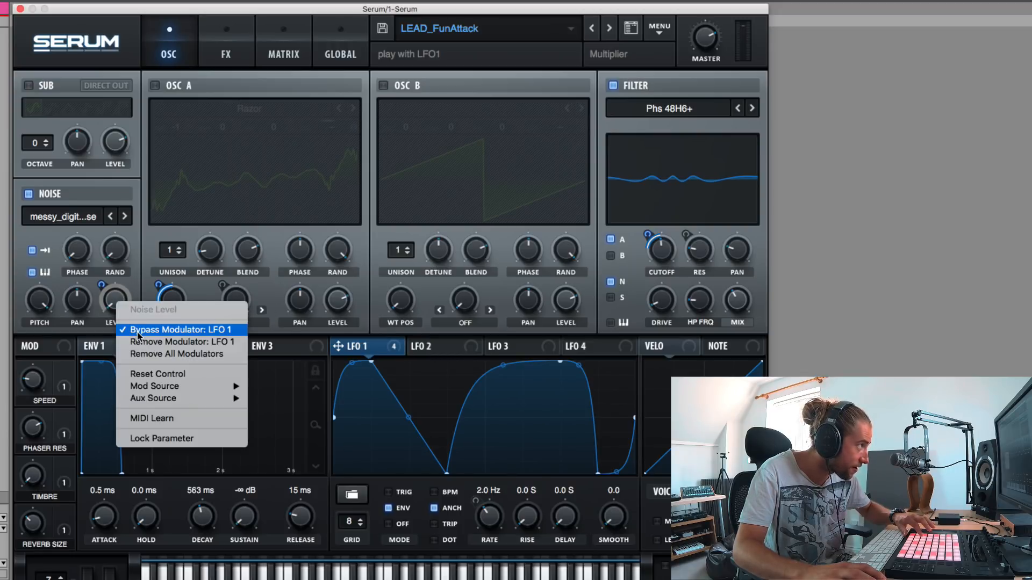
left_click(137, 332)
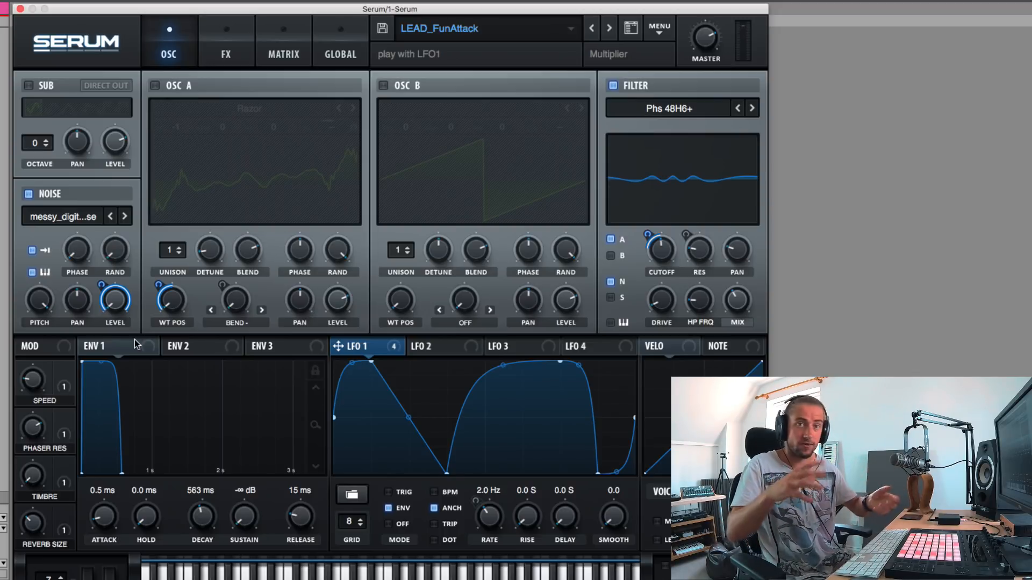
Step: Compare the preset with and without OSC A alongside the noise oscillator, leaving OSC A enabled
left_click(156, 85)
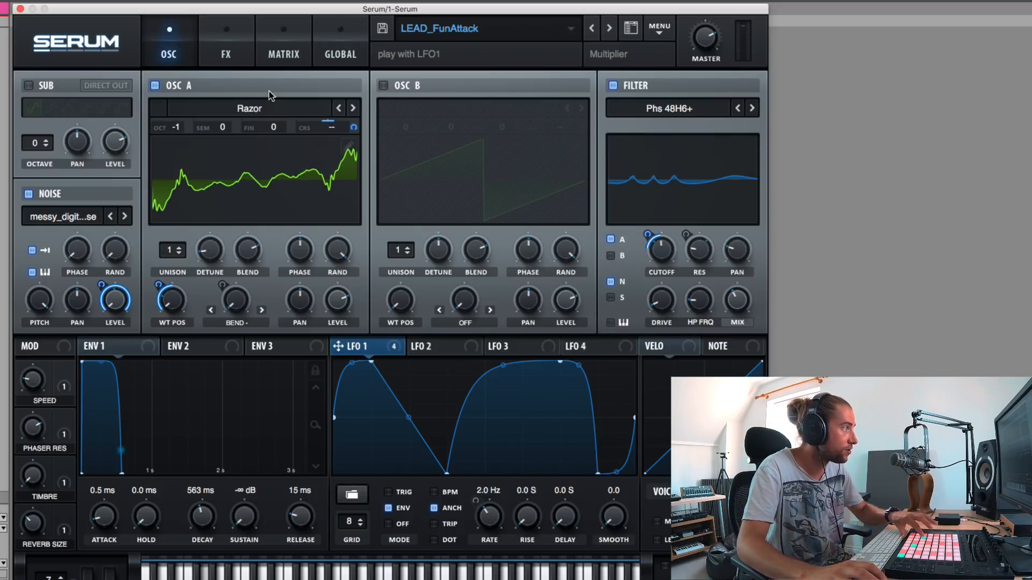
left_click(154, 87)
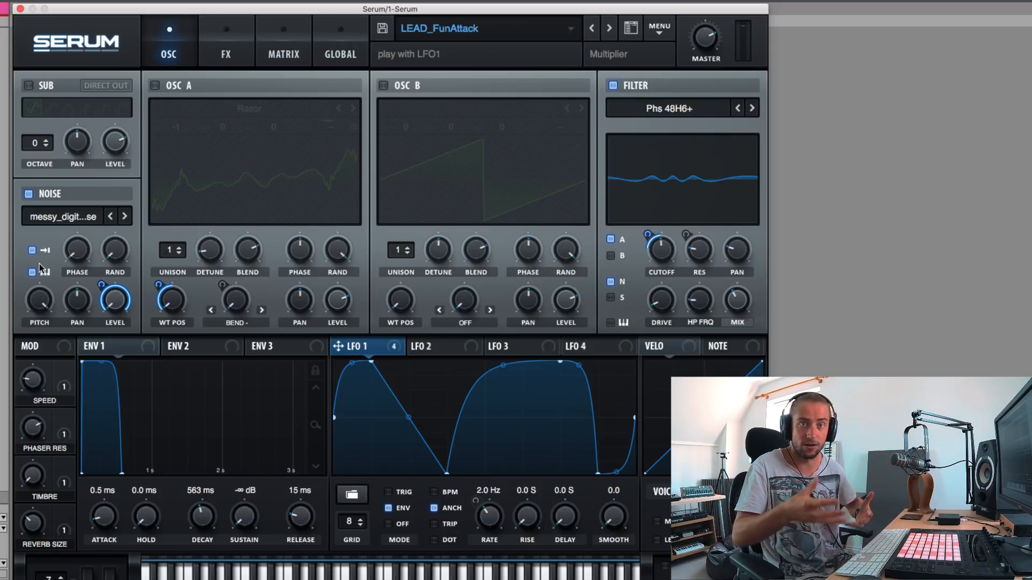
left_click(156, 86)
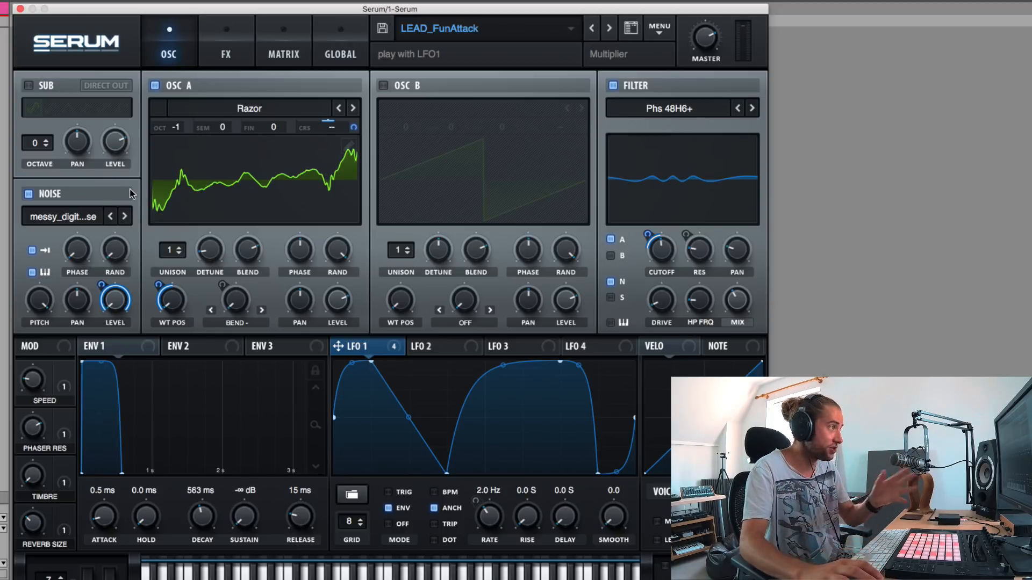
Step: Browse the Multiplier - Serum Noises list, close it and switch the noise oscillator to the next sample, messy_disto..._1
left_click(98, 217)
mouse_move(209, 353)
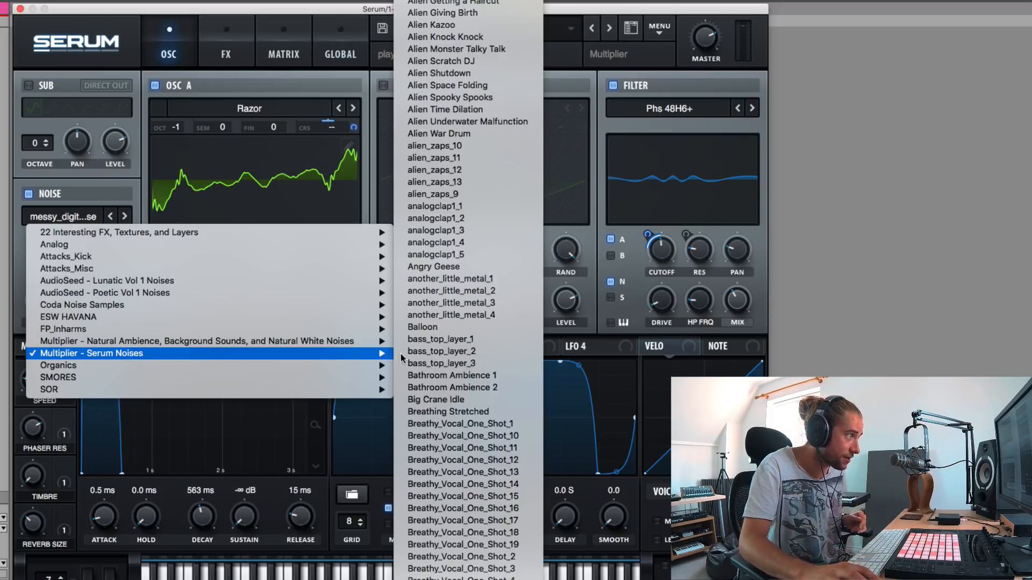
scroll(481, 507, "down", 10)
scroll(478, 456, "down", 10)
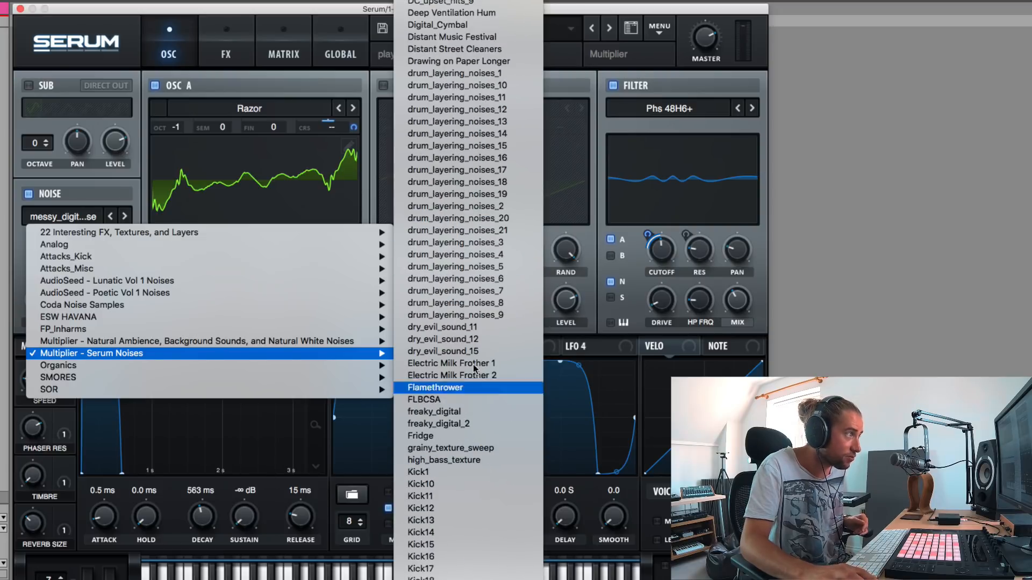
left_click(108, 194)
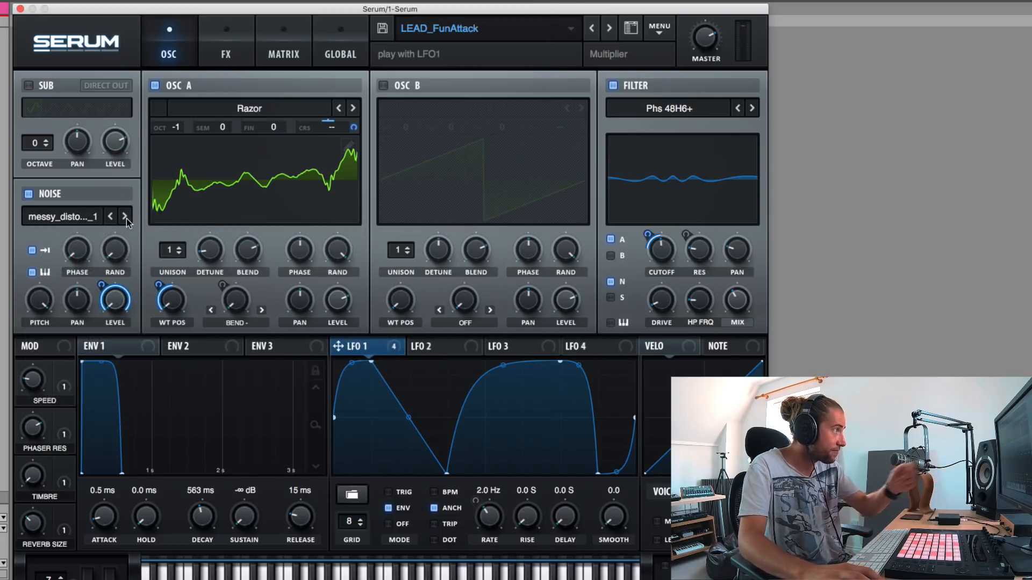
Step: Advance the noise oscillator through the Multiplier - Serum Noises samples to misc_1bar_madness_17, auditioning the ones along the way
left_click(125, 217)
left_click(125, 216)
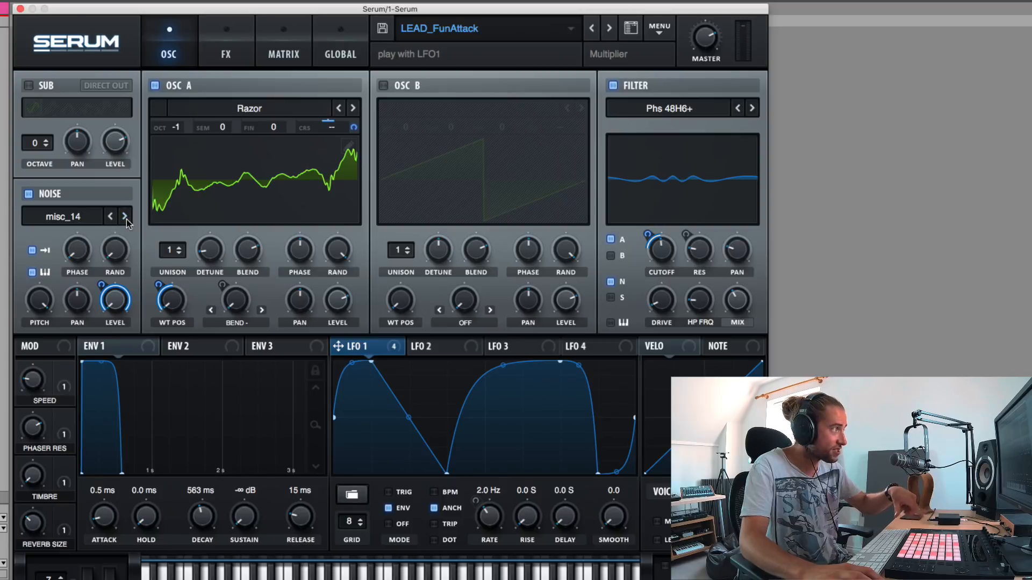
left_click(125, 217)
left_click(126, 216)
left_click(125, 216)
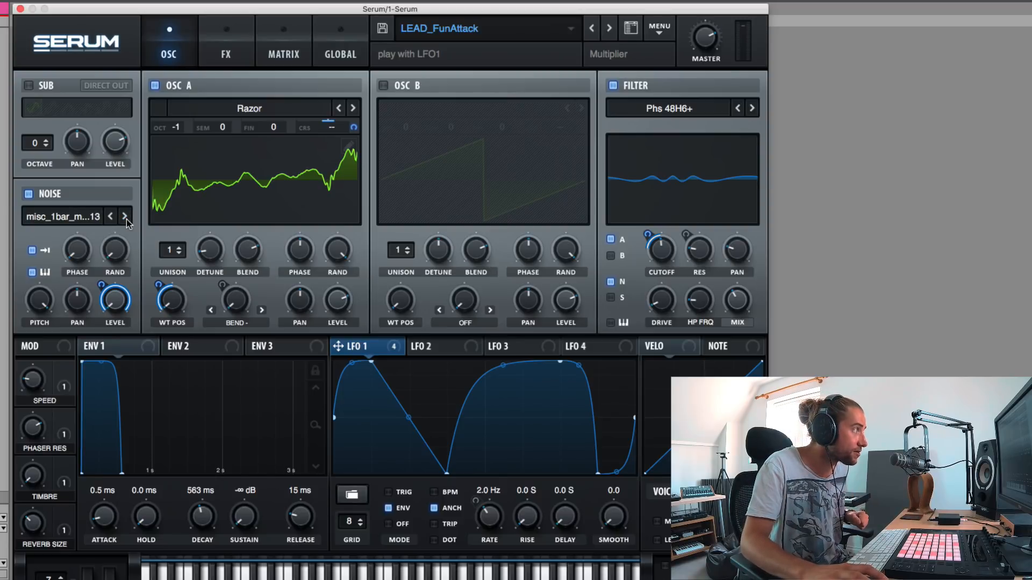
left_click(125, 217)
left_click(125, 217)
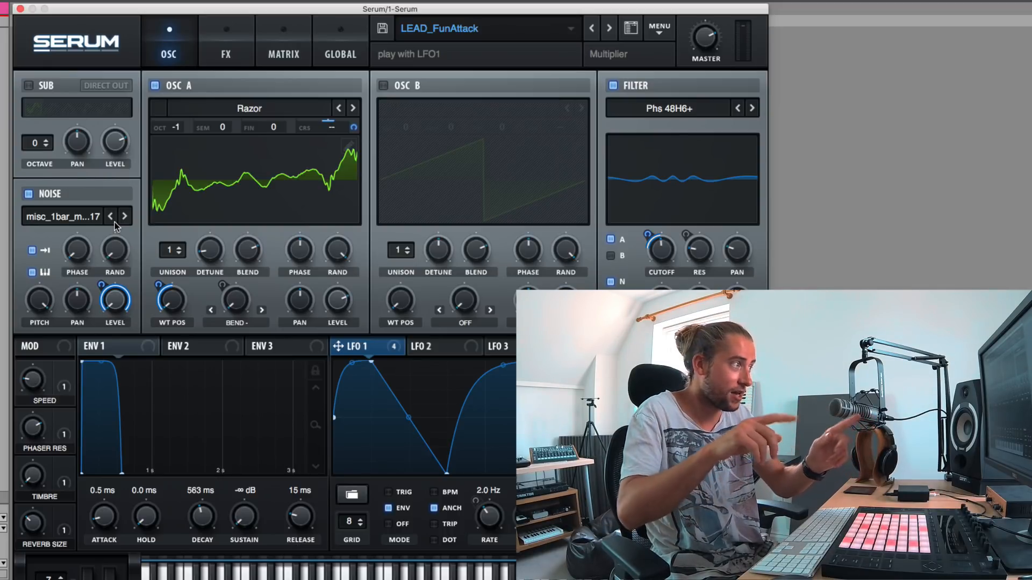
Step: Examine the range of samples in the Multiplier - Serum Noises list, from the alien sounds through to the transients
left_click(113, 222)
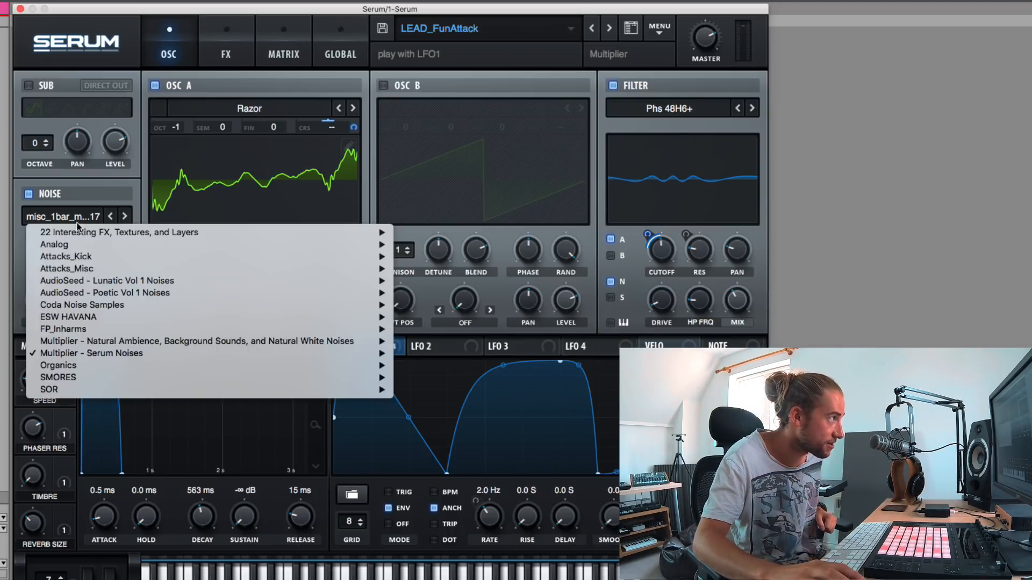
mouse_move(253, 353)
scroll(457, 425, "down", 20)
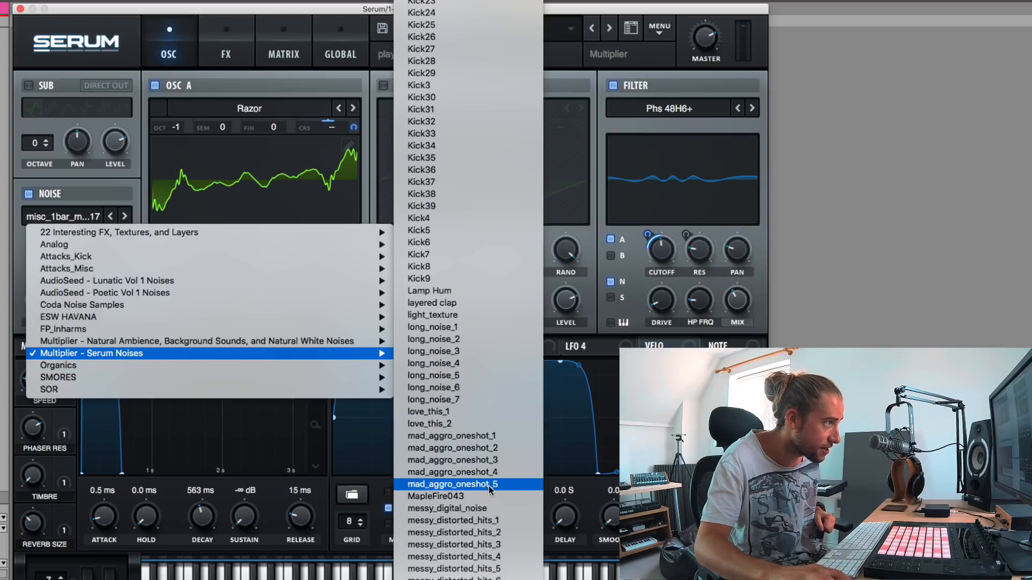
scroll(486, 532, "down", 20)
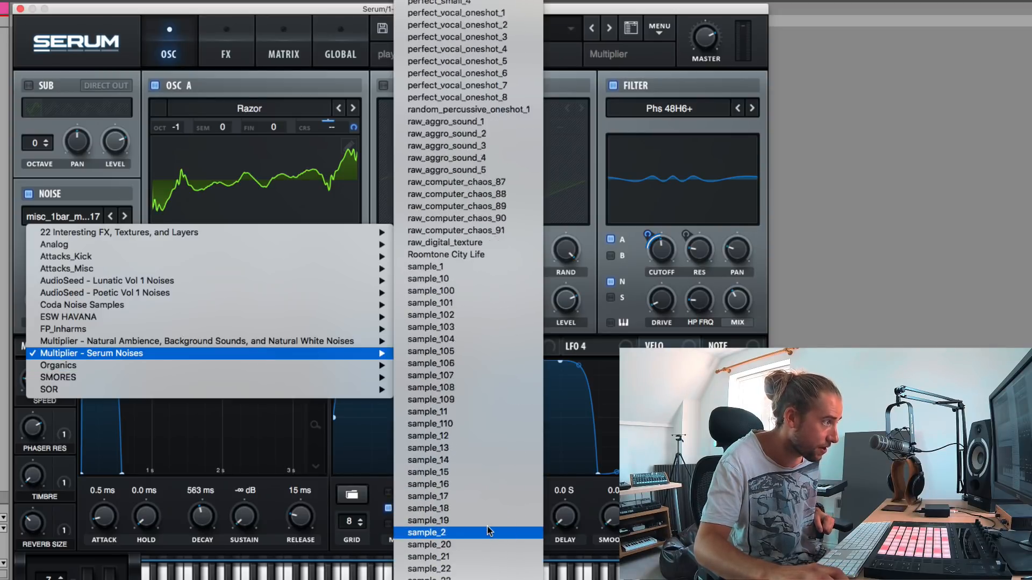
scroll(489, 531, "down", 18)
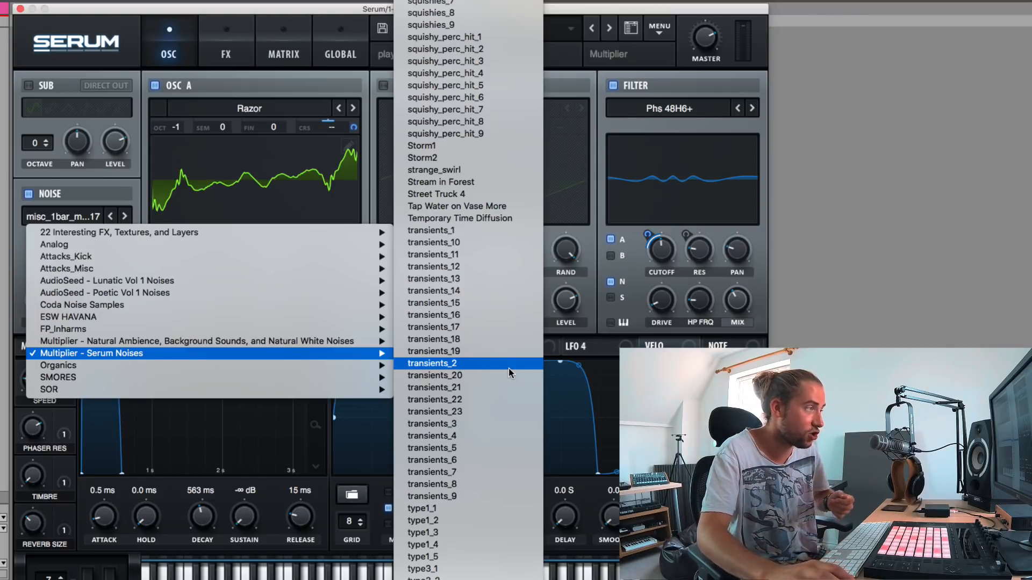
scroll(500, 441, "up", 10)
scroll(502, 486, "up", 15)
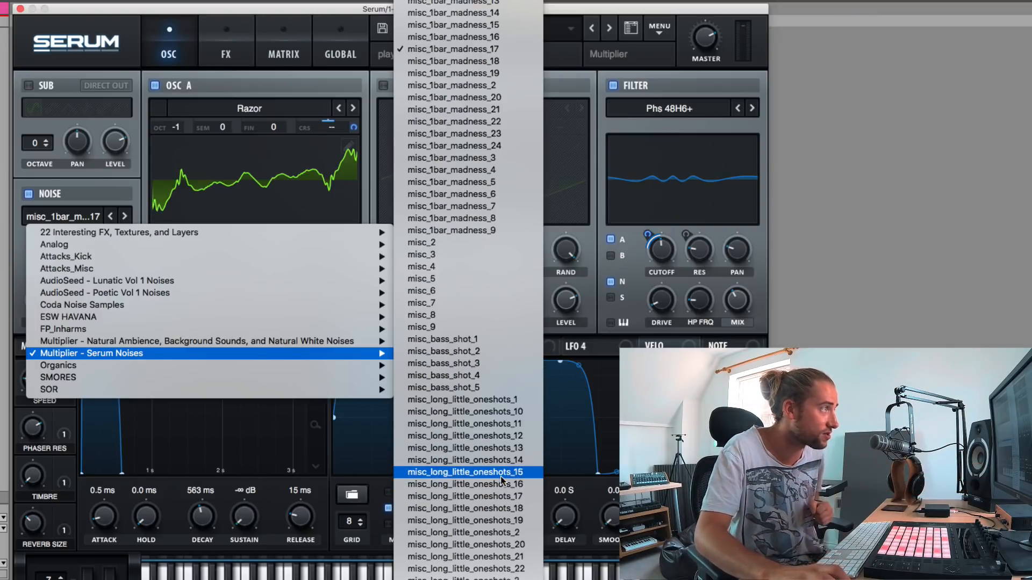
scroll(521, 478, "up", 12)
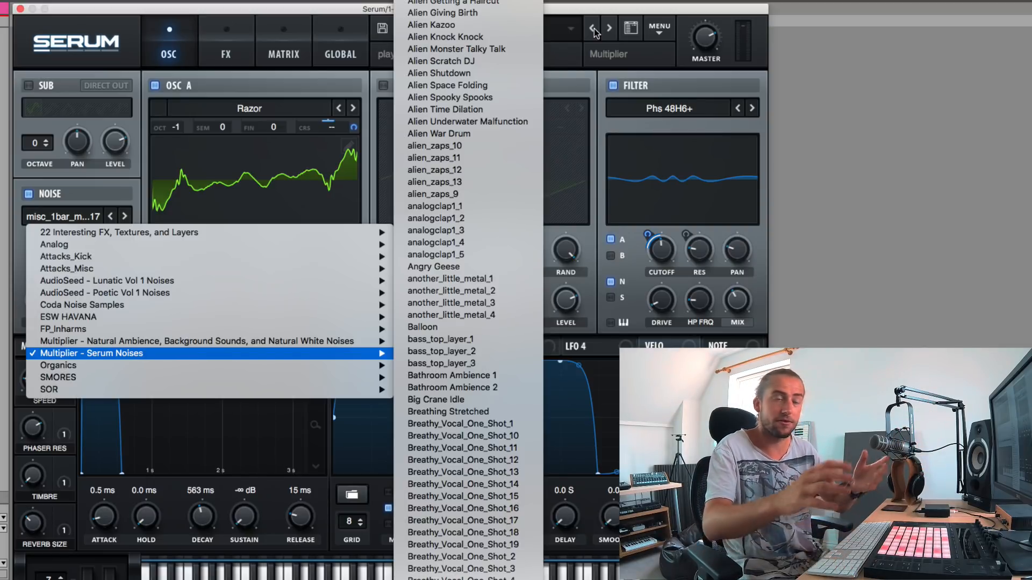
Step: Load the FX_DeepRumbleAmbience preset and reshape LFO 1 with extra points: a curved first peak, a drop to zero and a second peak with a steep curved decay
left_click(610, 28)
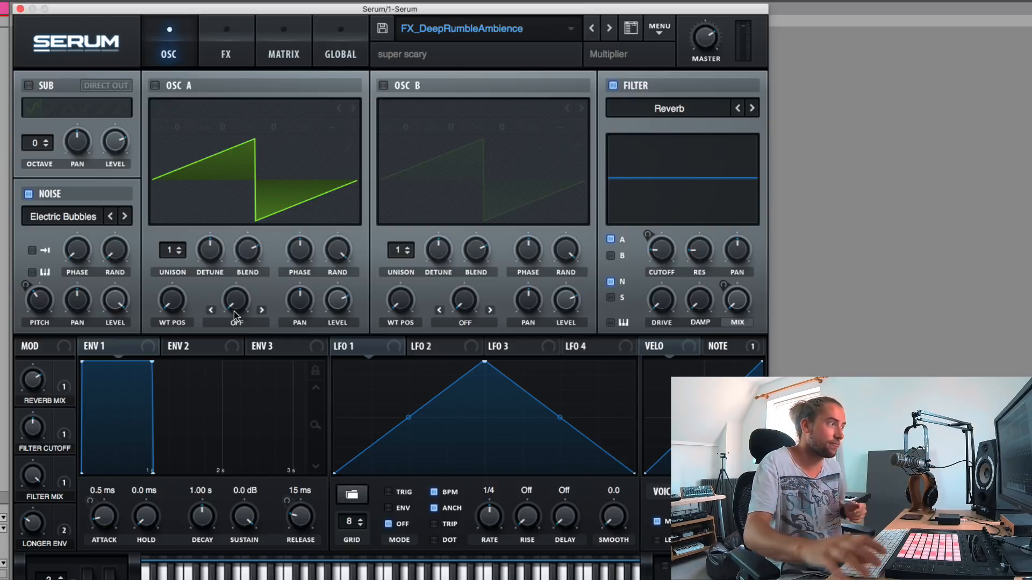
double_click(379, 397)
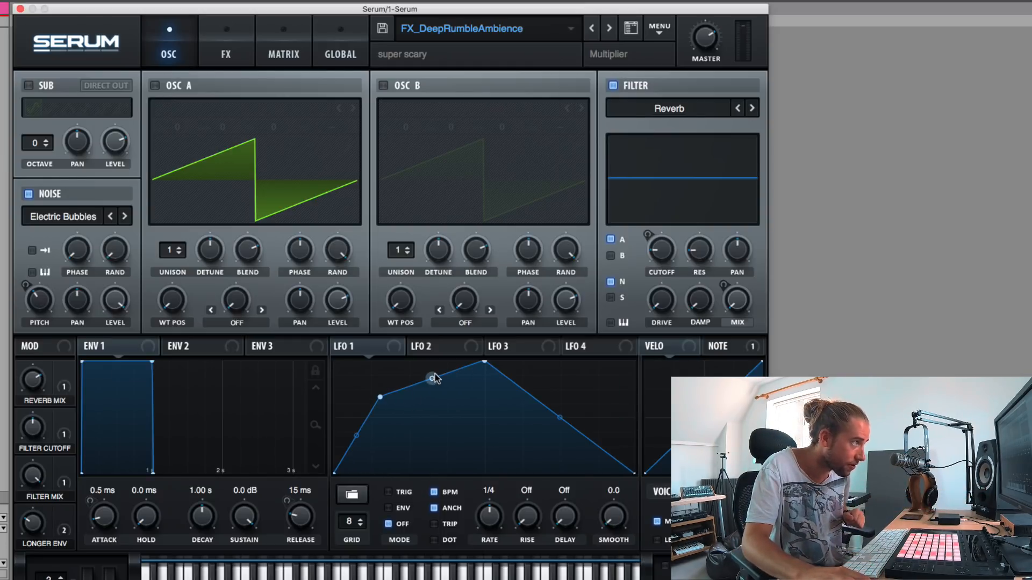
left_click_drag(434, 379, 434, 414)
double_click(519, 422)
left_click_drag(519, 422, 515, 474)
double_click(567, 380)
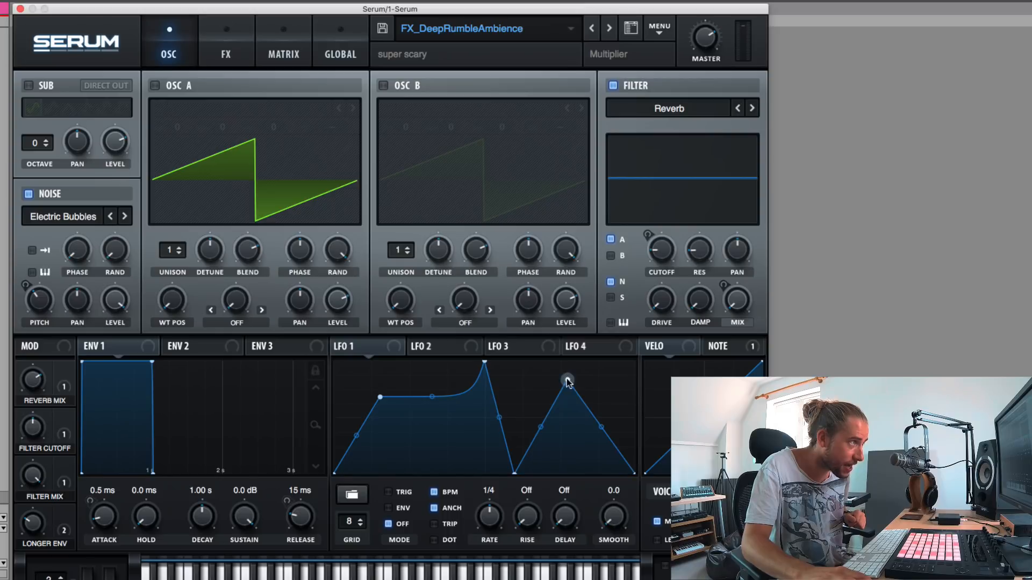
left_click_drag(602, 429, 601, 472)
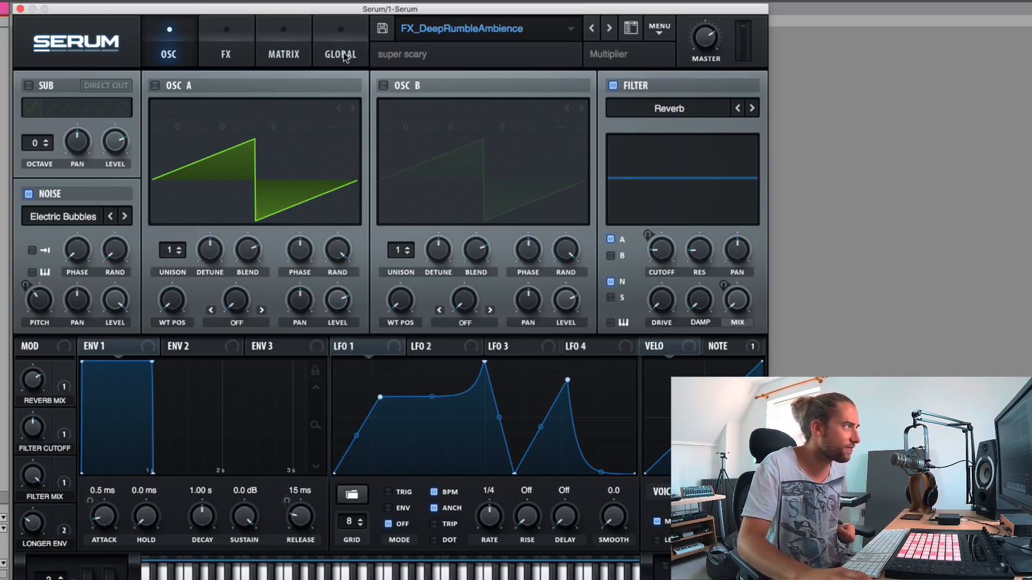
Step: Advance through the FX_Electric preset to FX_EpicVibez and toggle OSC A
left_click(610, 29)
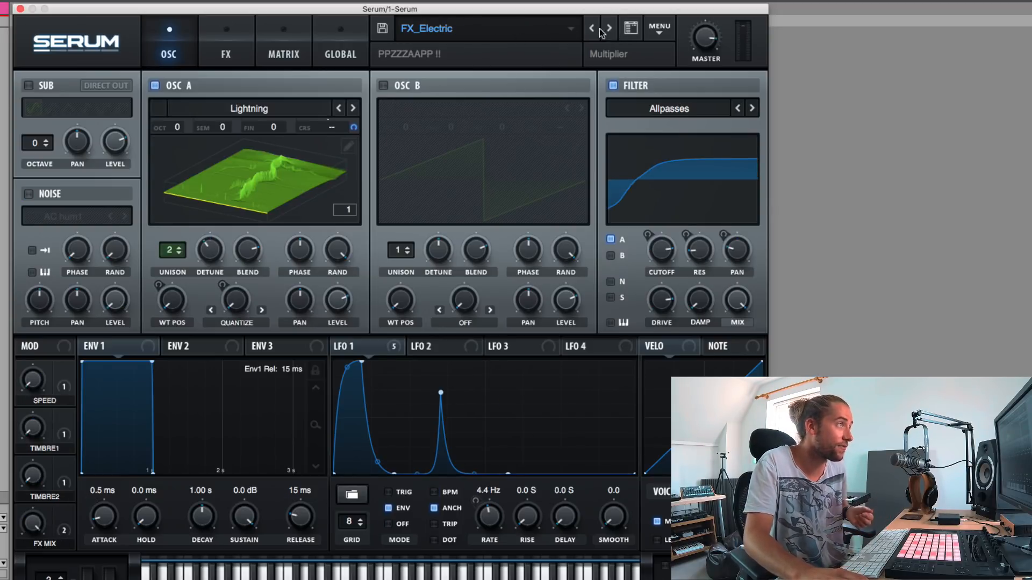
left_click(609, 30)
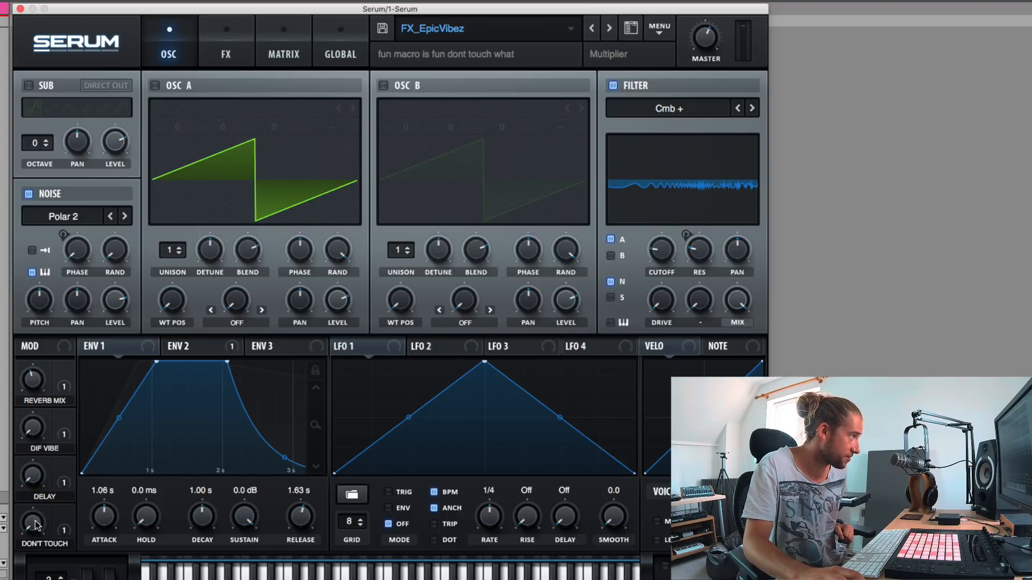
mouse_move(33, 518)
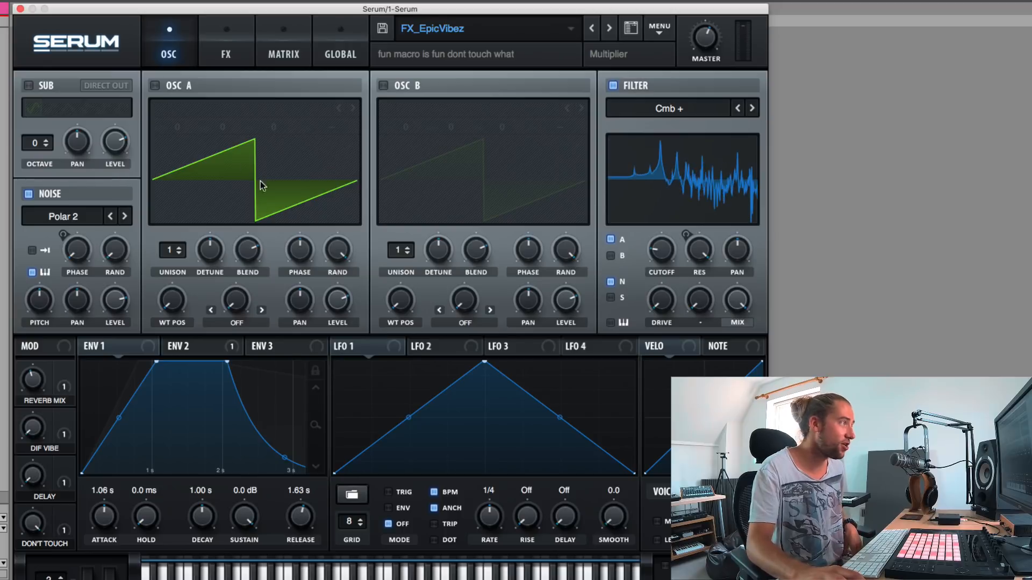
left_click(155, 85)
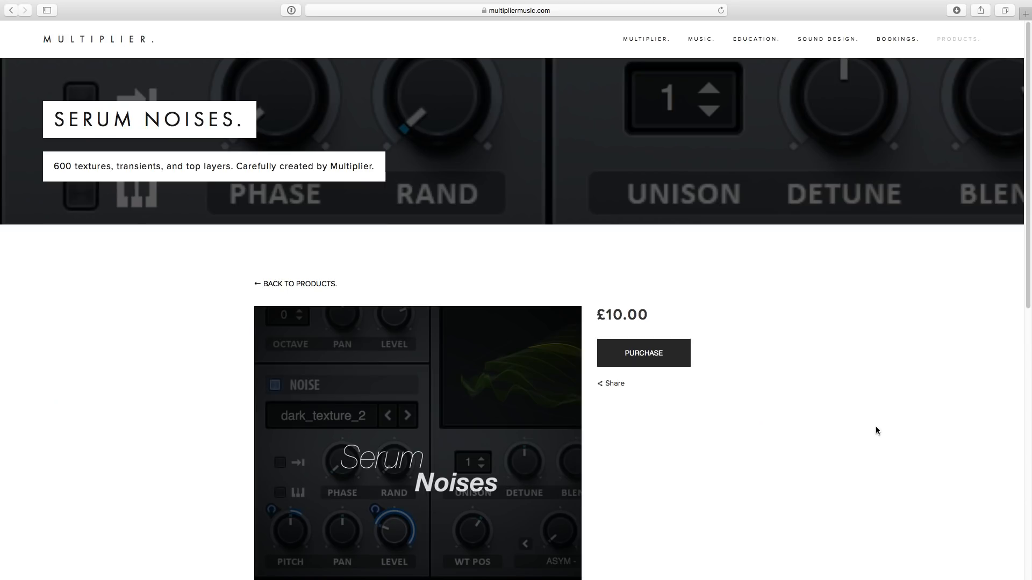
Step: Switch to the browser and examine the Serum Noises product page on multipliermusic.com
scroll(875, 427, "down", 5)
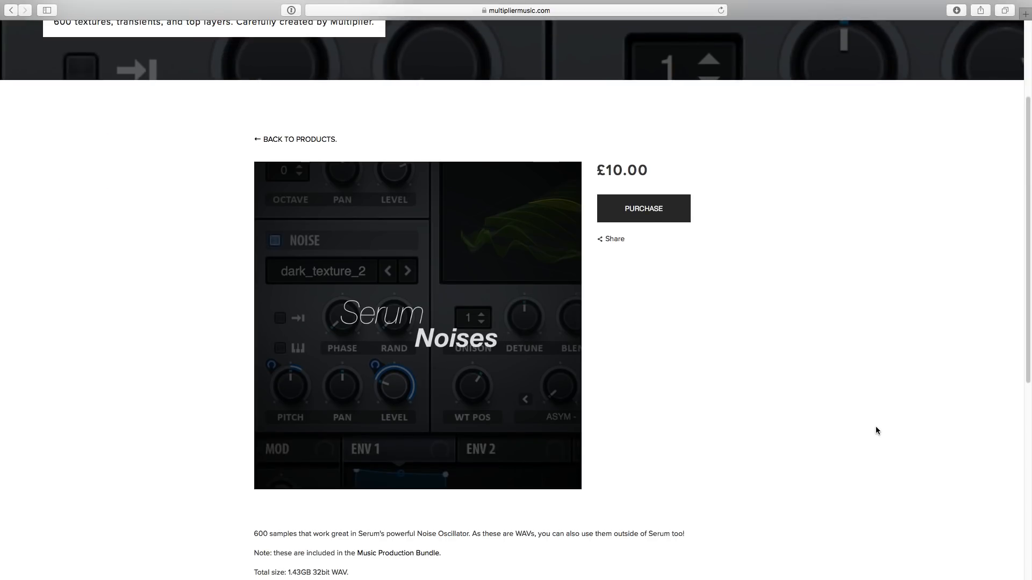